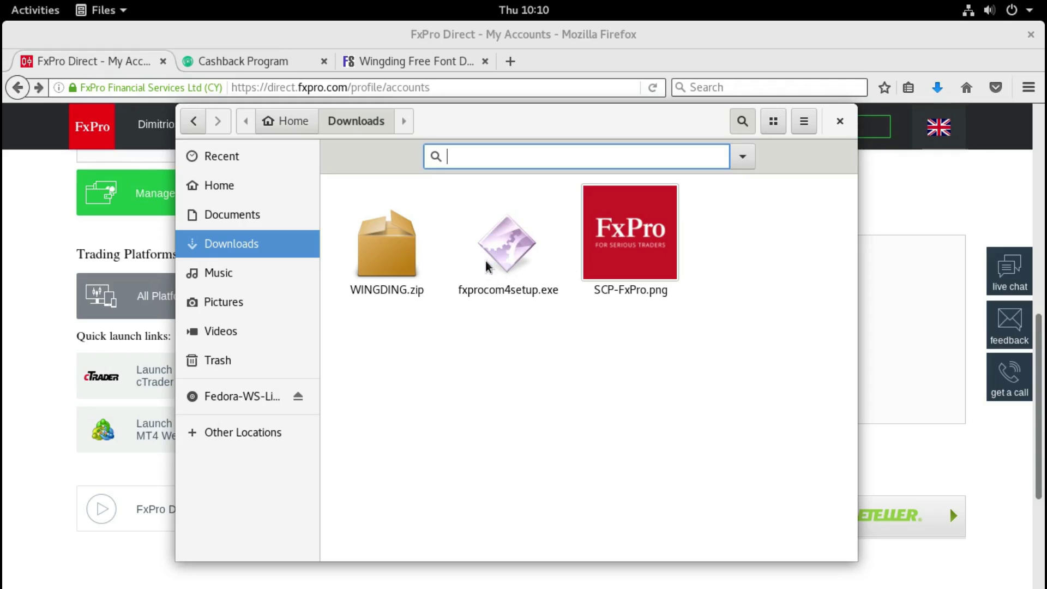
# Step: Return to the FxPro Direct accounts page in Firefox, then show the window overview
pyautogui.click(68, 64)
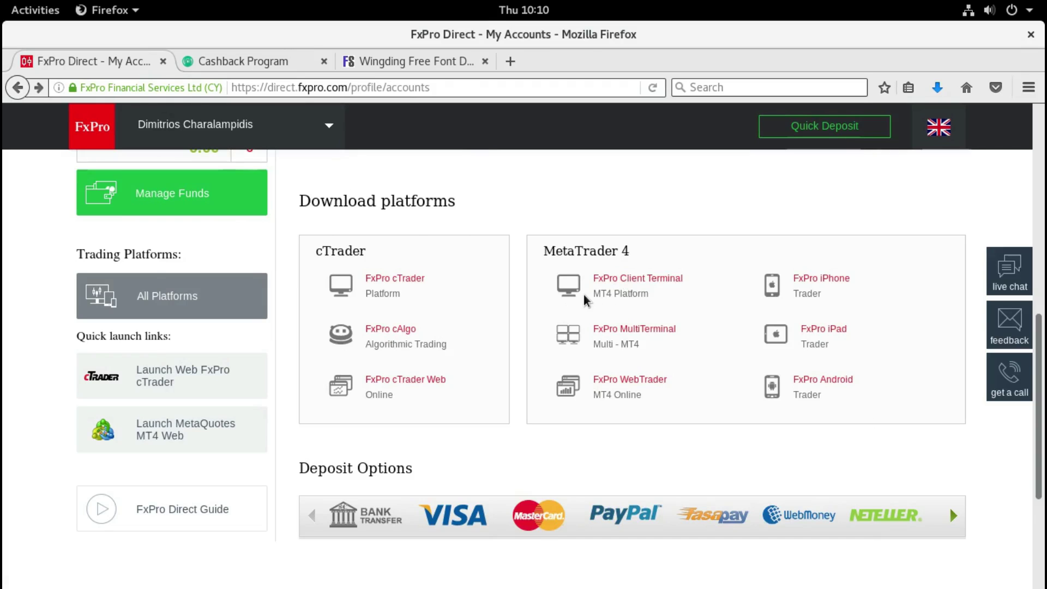
pyautogui.click(34, 10)
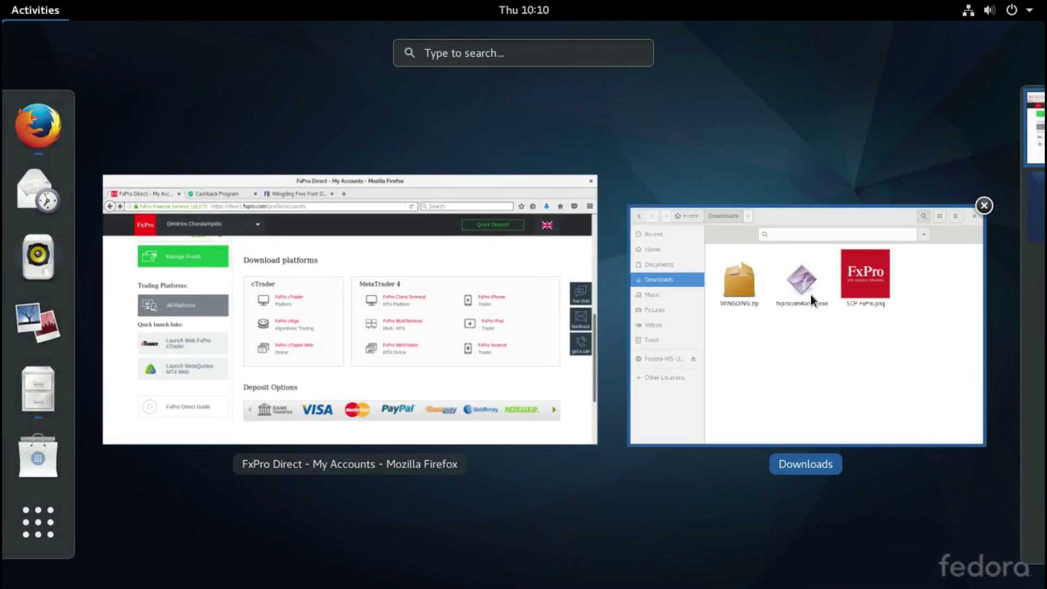
# Step: Check SCP-FxPro.png in Downloads and the Cashback Program page, then show the Wingding font tab
pyautogui.click(812, 336)
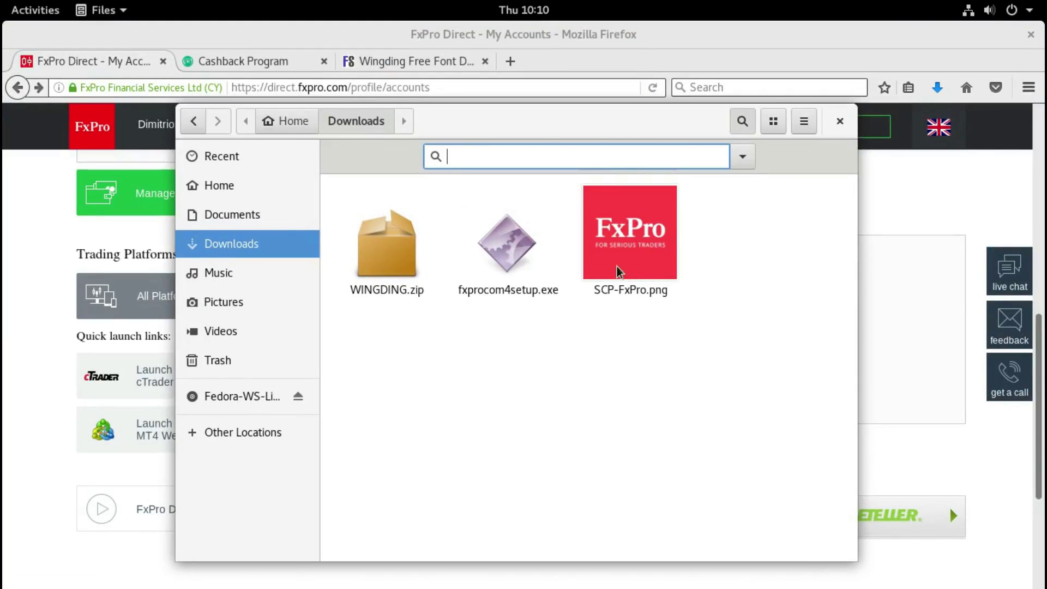
pyautogui.click(620, 281)
pyautogui.click(241, 64)
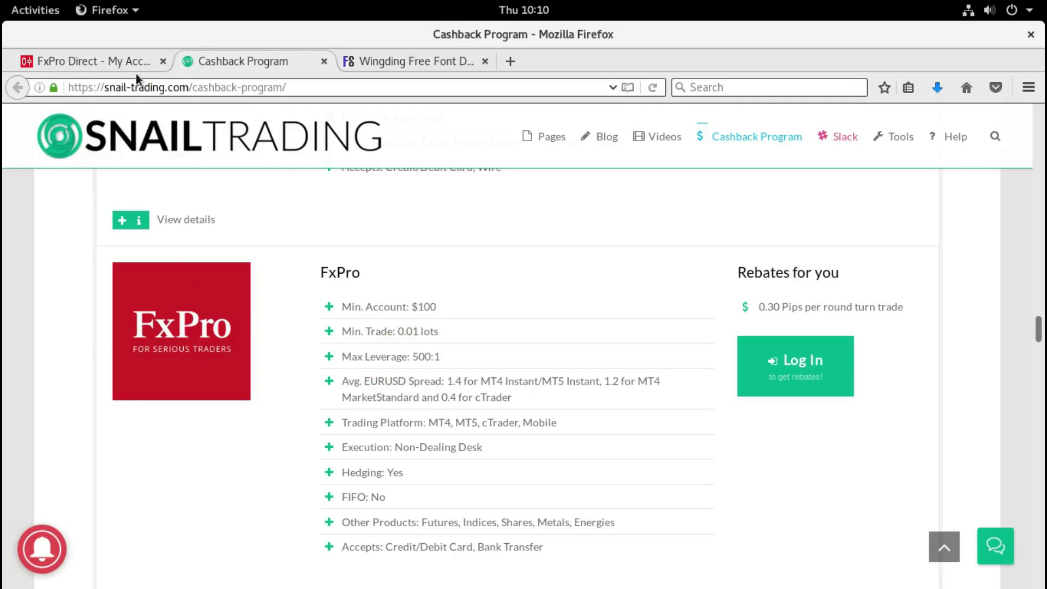
pyautogui.moveTo(1, 1)
pyautogui.click(791, 341)
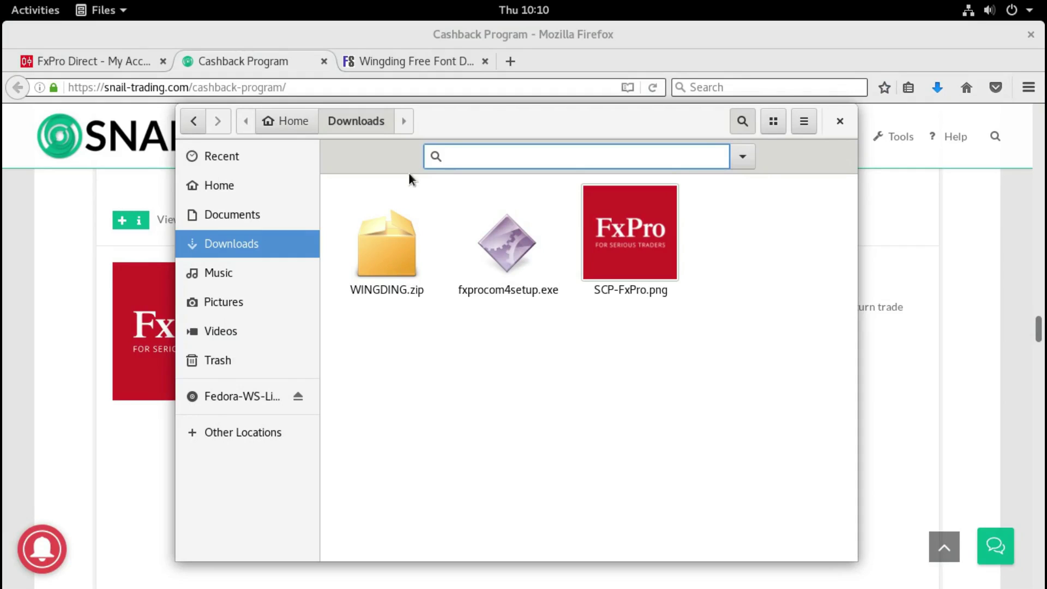
pyautogui.press('Escape')
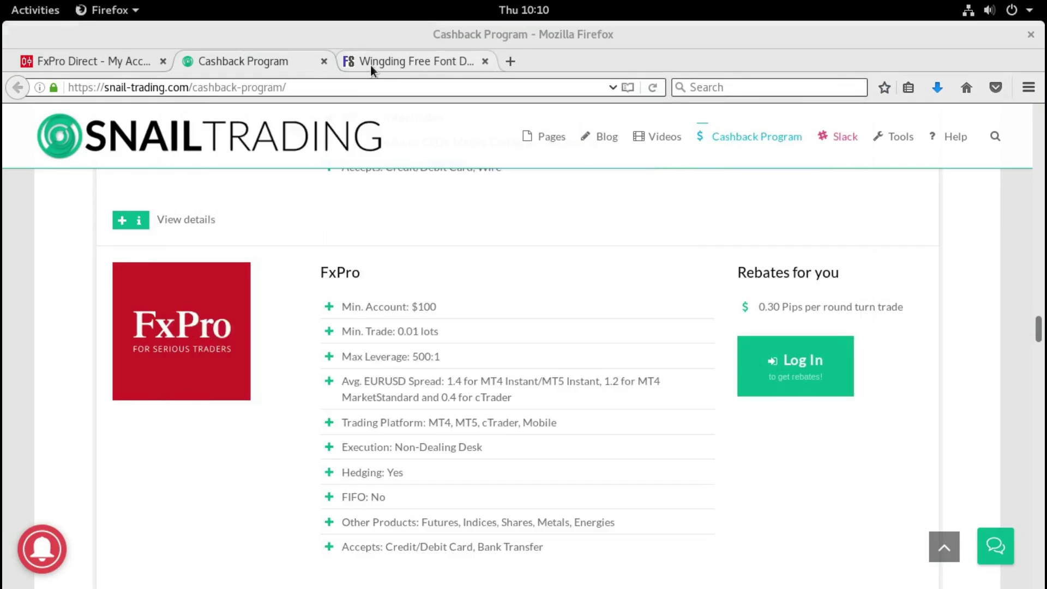
pyautogui.click(371, 64)
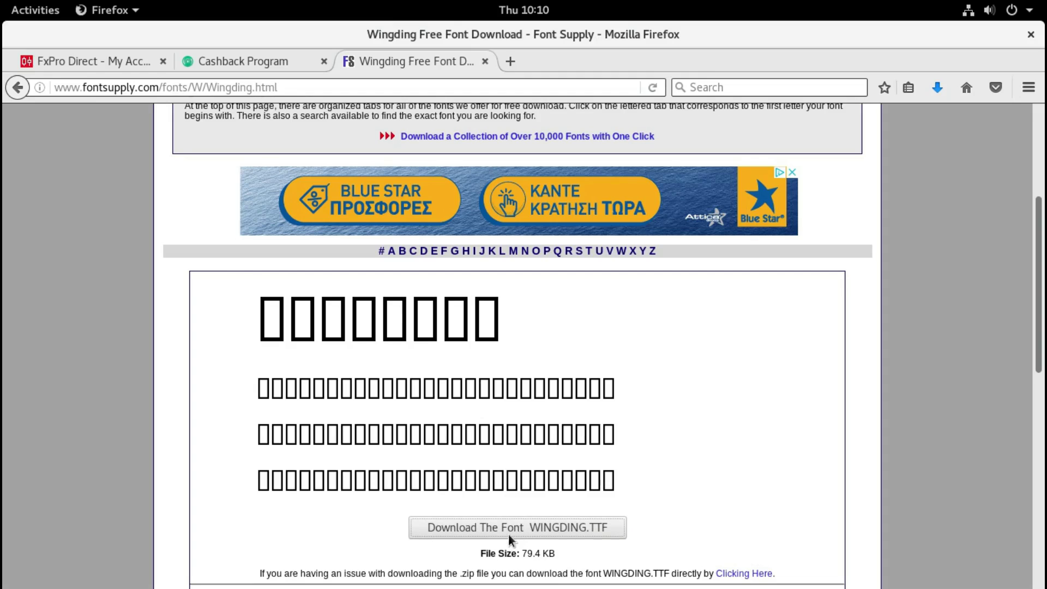
# Step: Search the Activities overview for 'terminal' to find the Terminal app
pyautogui.click(35, 10)
pyautogui.click(775, 323)
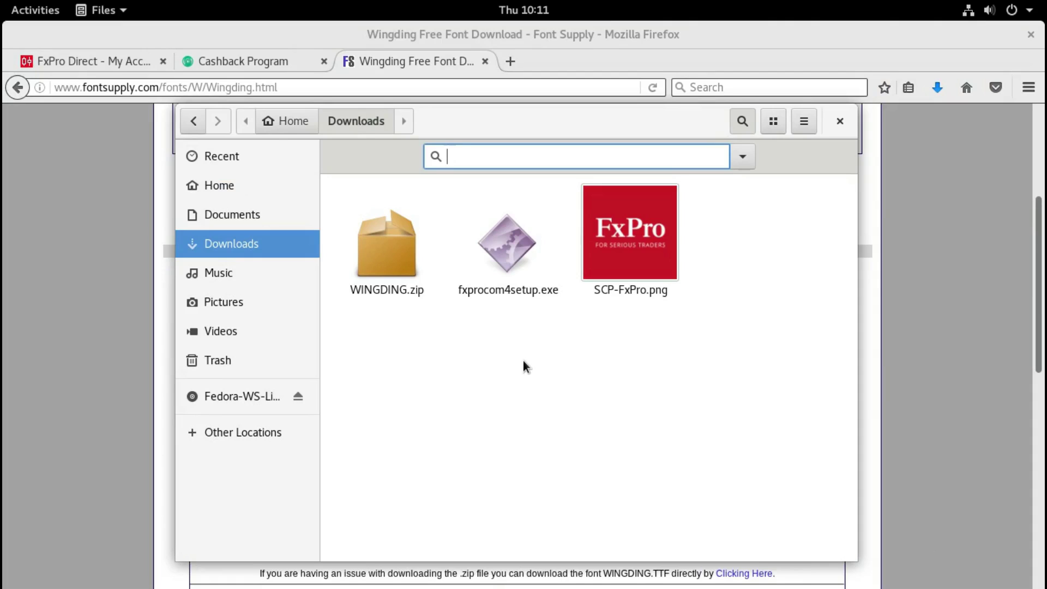
pyautogui.click(38, 12)
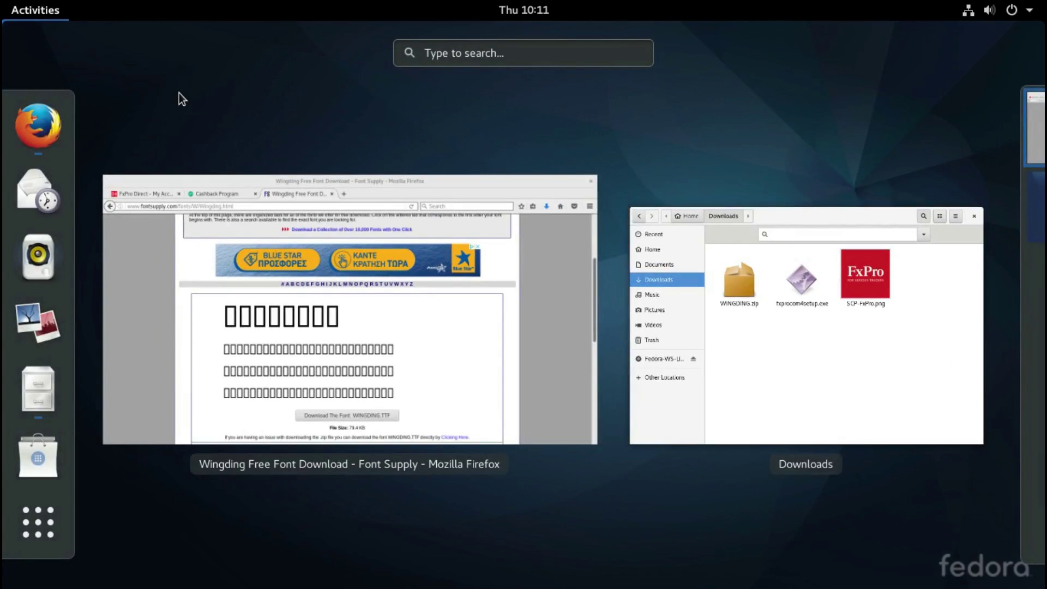
pyautogui.click(506, 52)
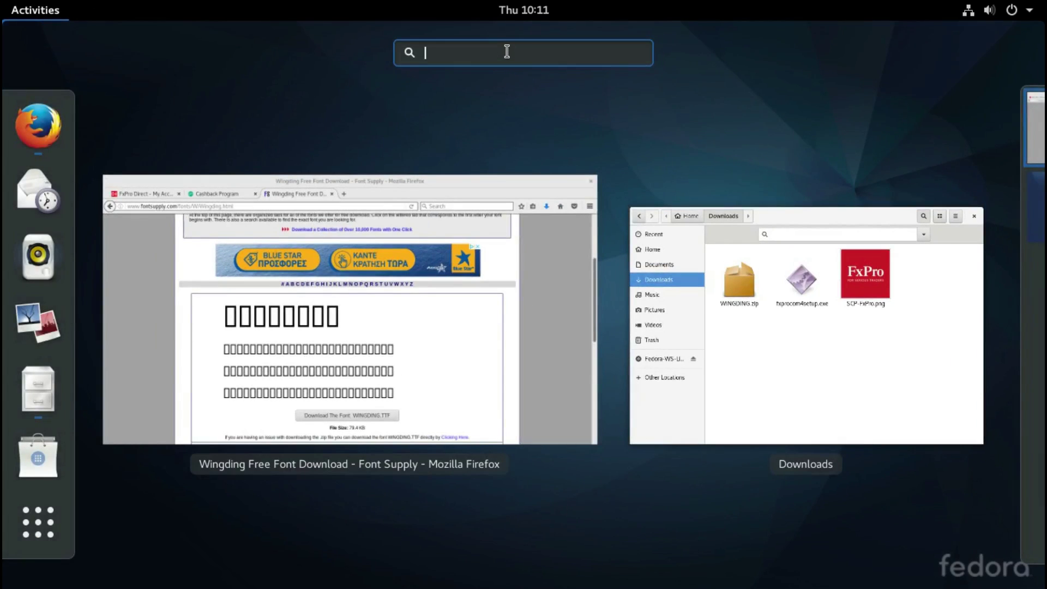
pyautogui.write('terminal')
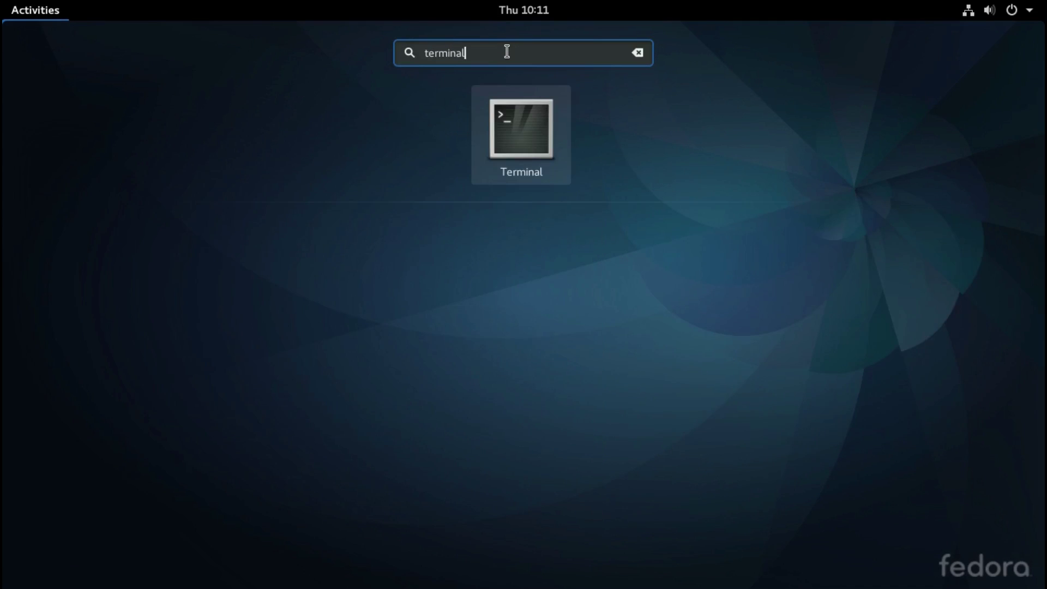
# Step: In a new Terminal, run 'sudo dnf install playonlinux', authenticate, and confirm the 235 packages
pyautogui.click(532, 135)
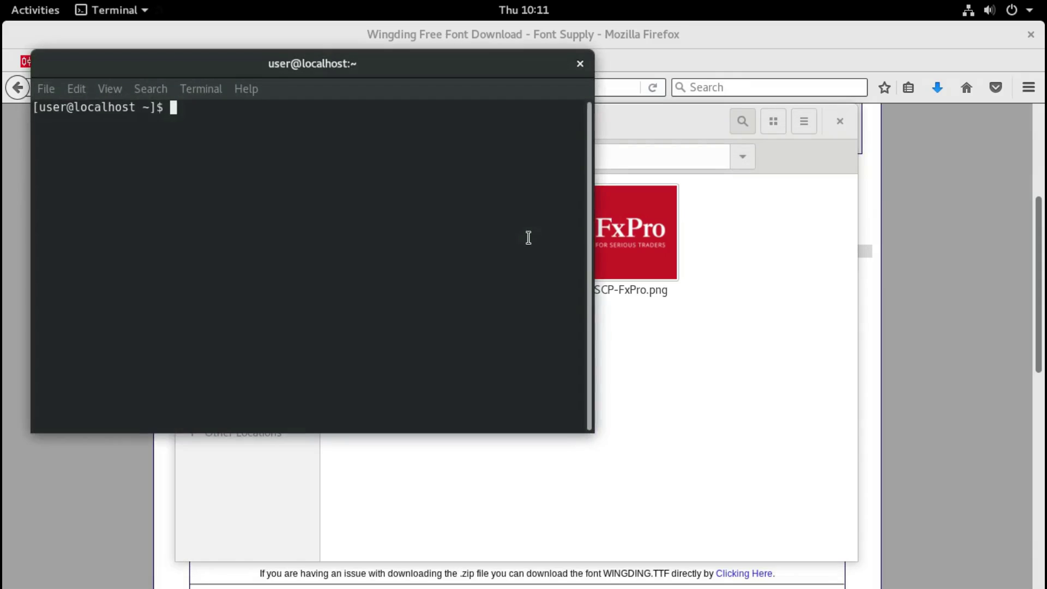
pyautogui.write('sudo dnf install playonlinux')
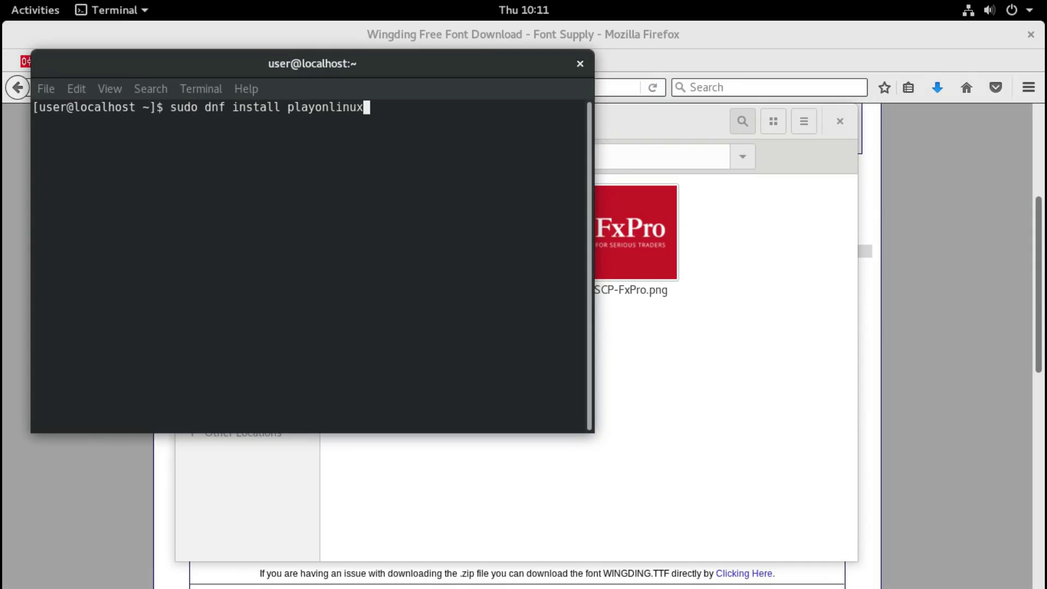
pyautogui.press('Return')
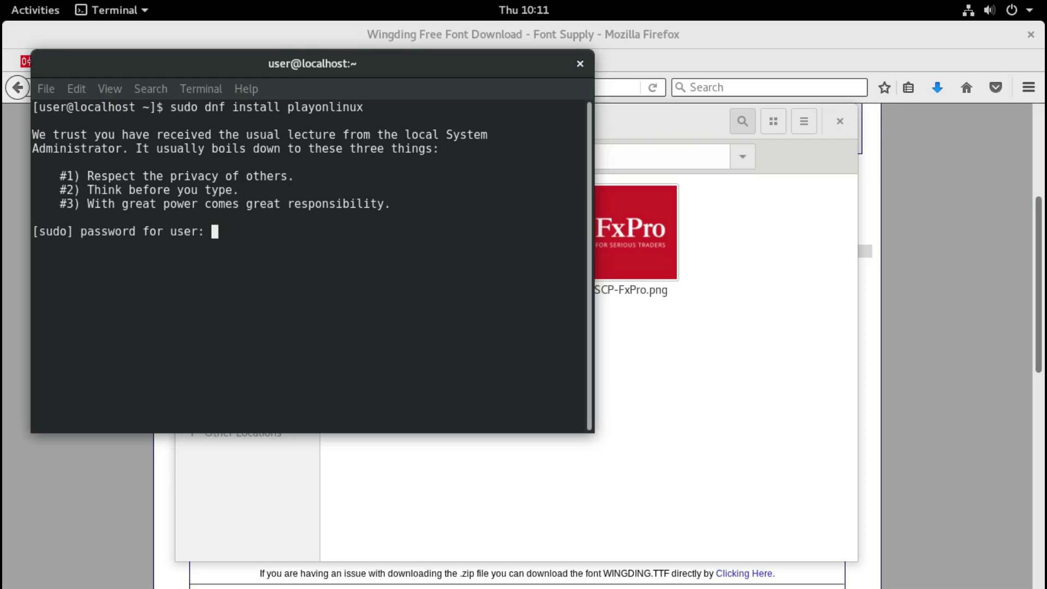
pyautogui.press('Return')
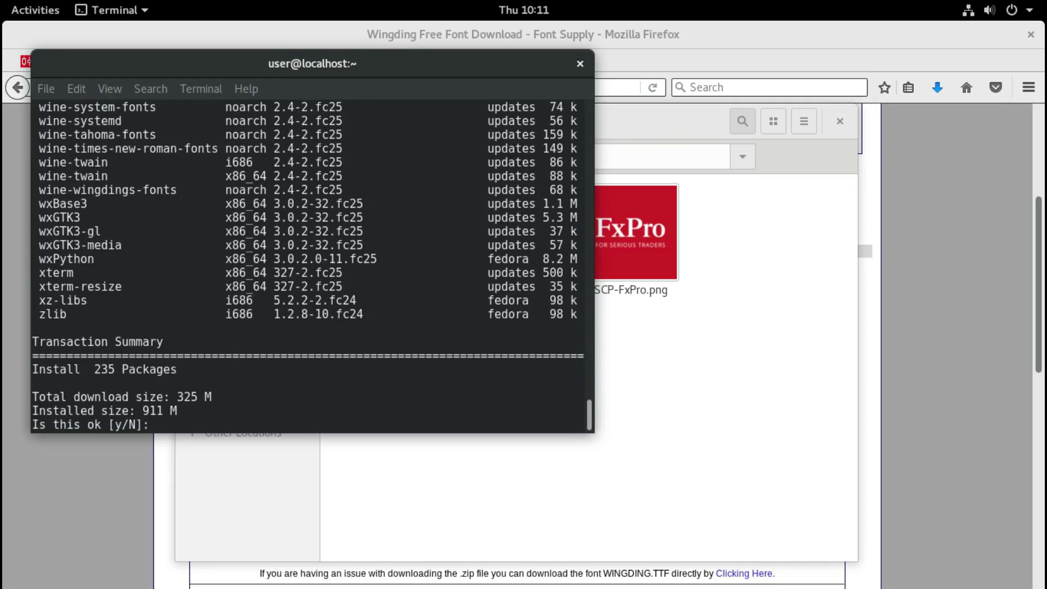
pyautogui.write('y')
pyautogui.press('Return')
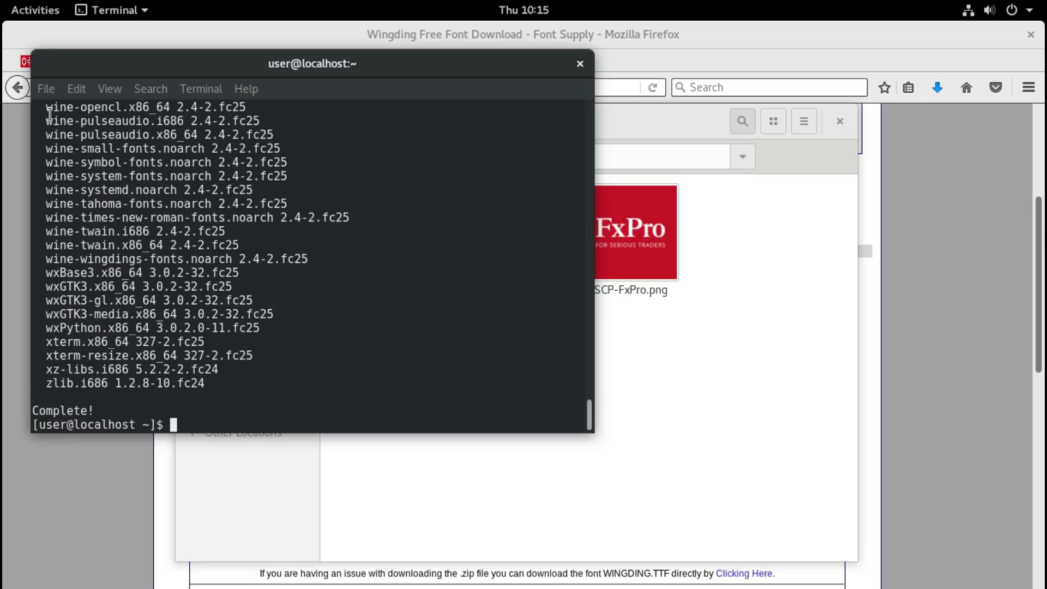
# Step: Once dnf reports Complete!, return to the window overview
pyautogui.click(31, 12)
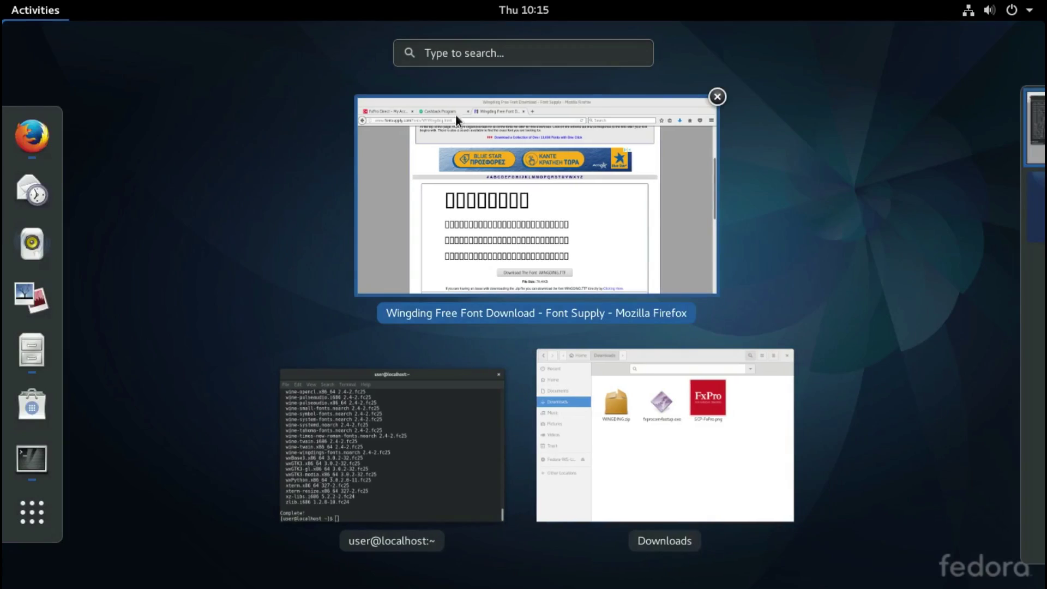
# Step: Launch PlayOnLinux via an Activities search for 'play' and start installing a non-listed program
pyautogui.click(474, 54)
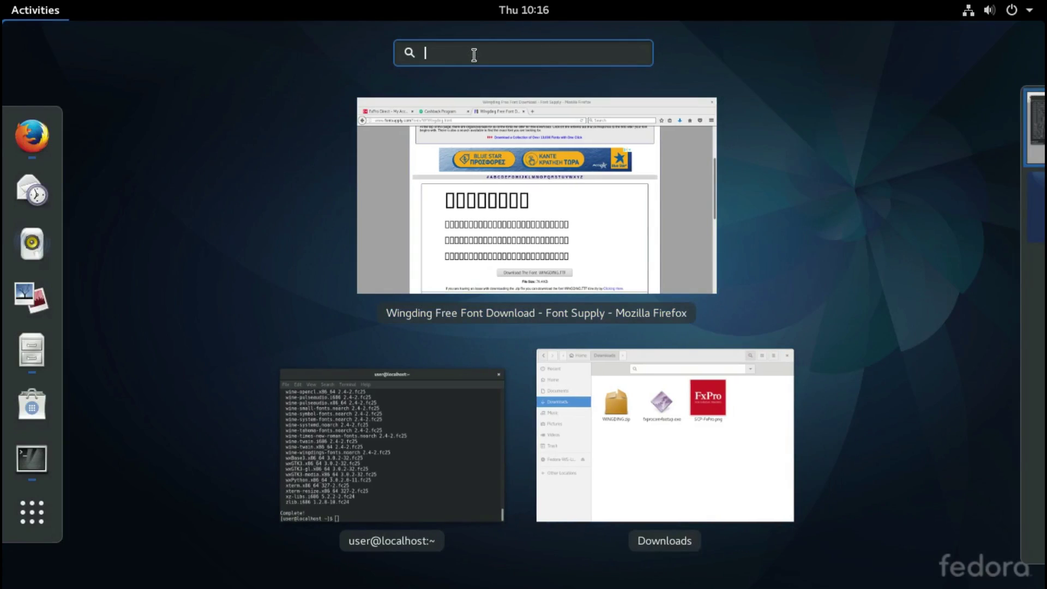
pyautogui.write('play')
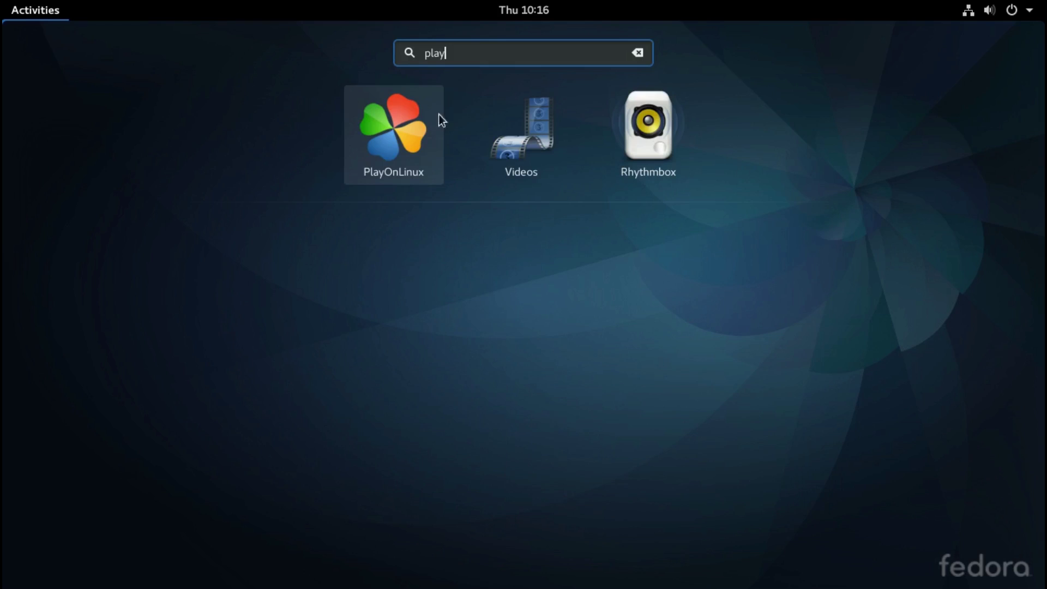
pyautogui.click(400, 145)
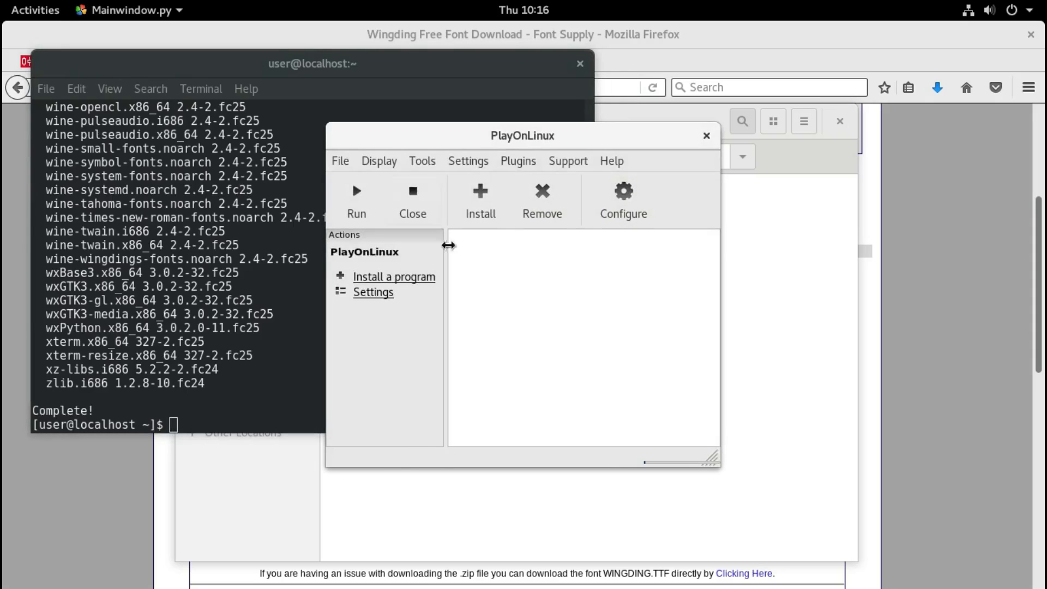
pyautogui.click(395, 279)
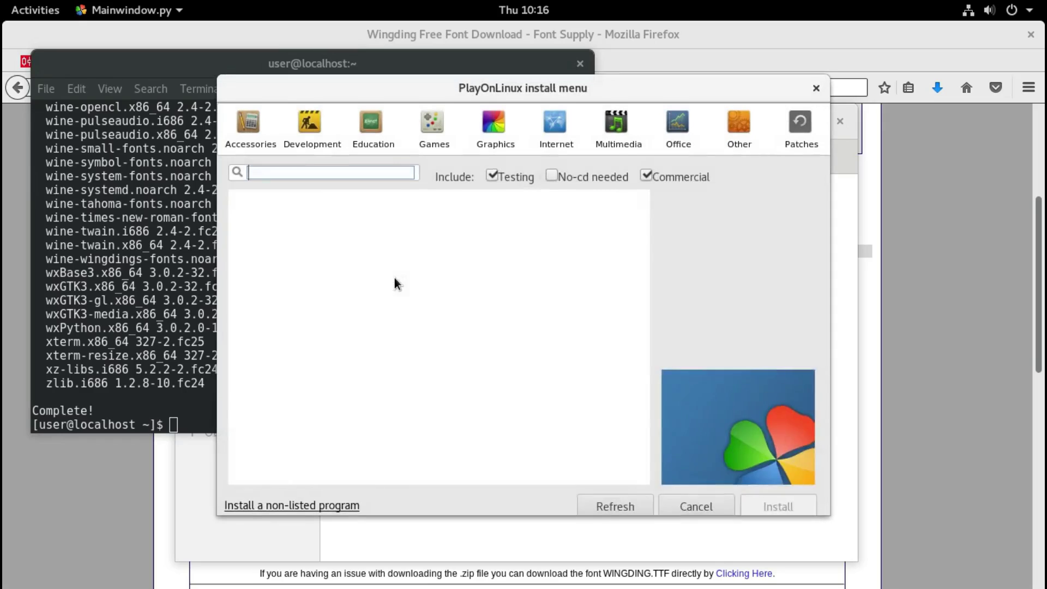
pyautogui.click(280, 507)
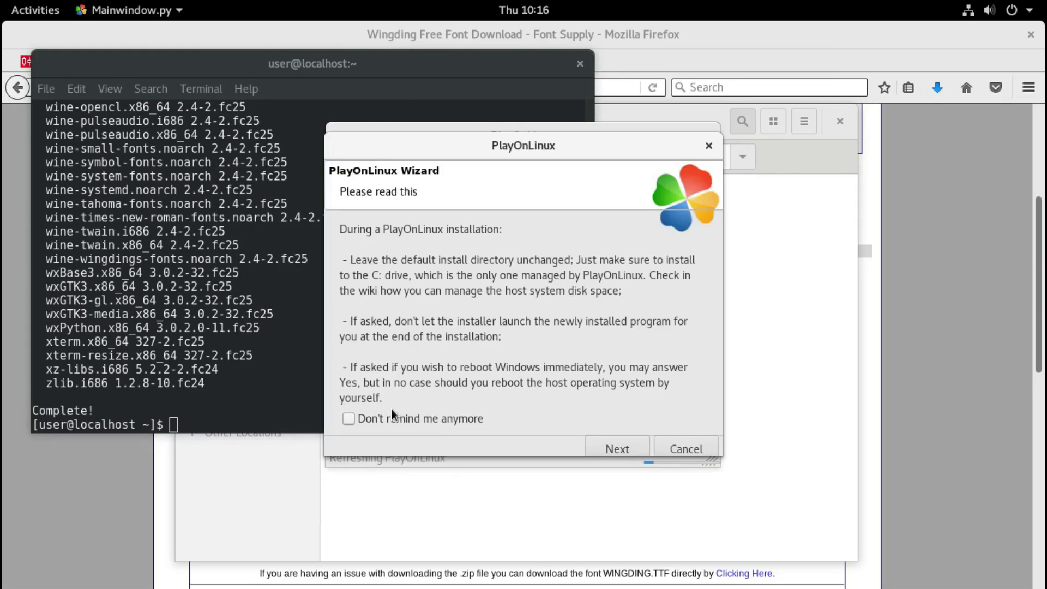
# Step: Get past the wizard's notices and choose to install into a new virtual drive
pyautogui.click(349, 420)
pyautogui.click(618, 448)
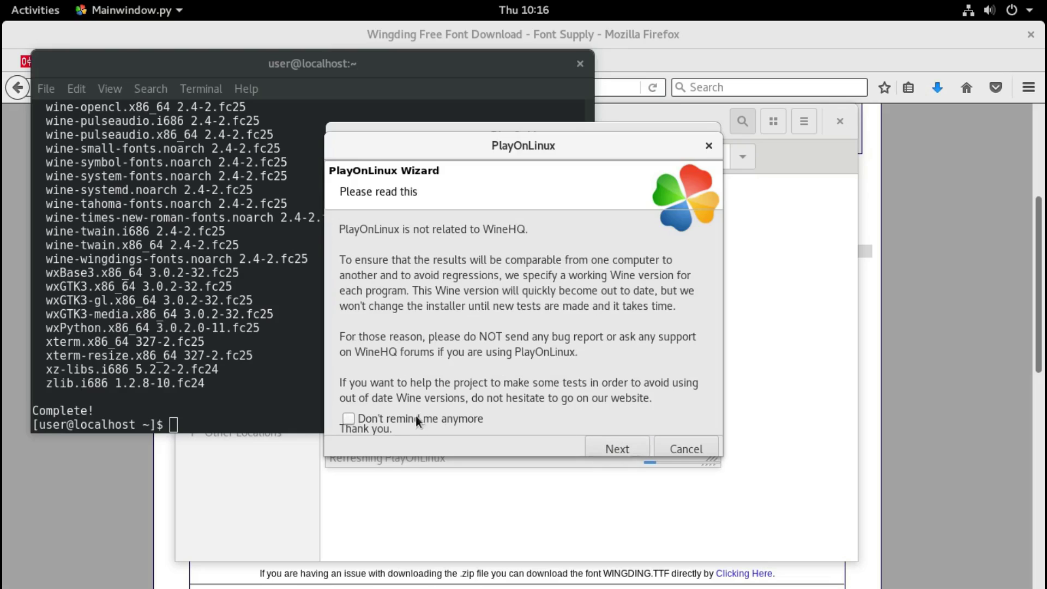
pyautogui.click(614, 449)
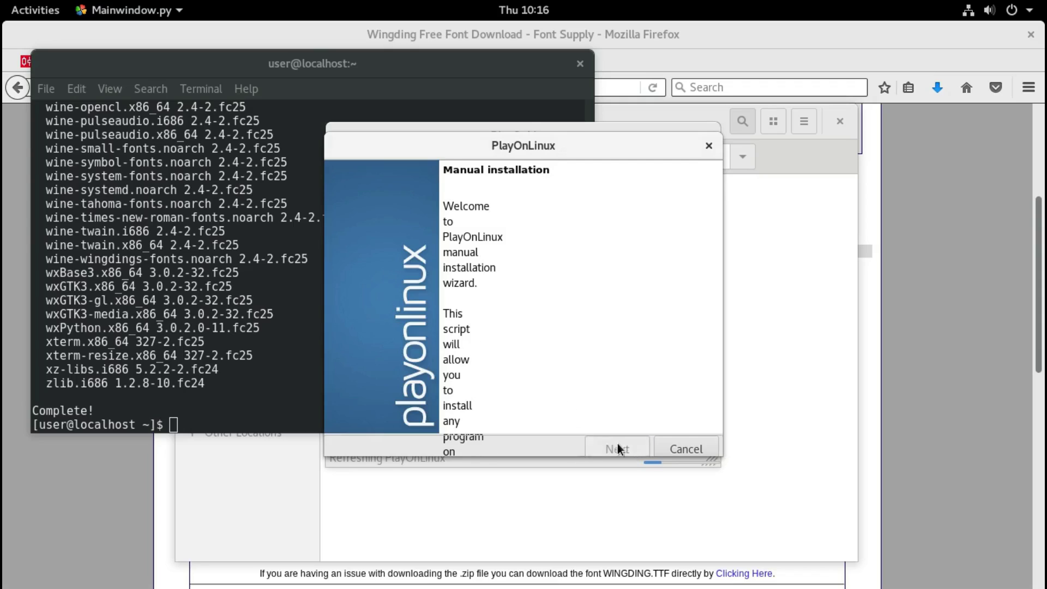
pyautogui.click(618, 448)
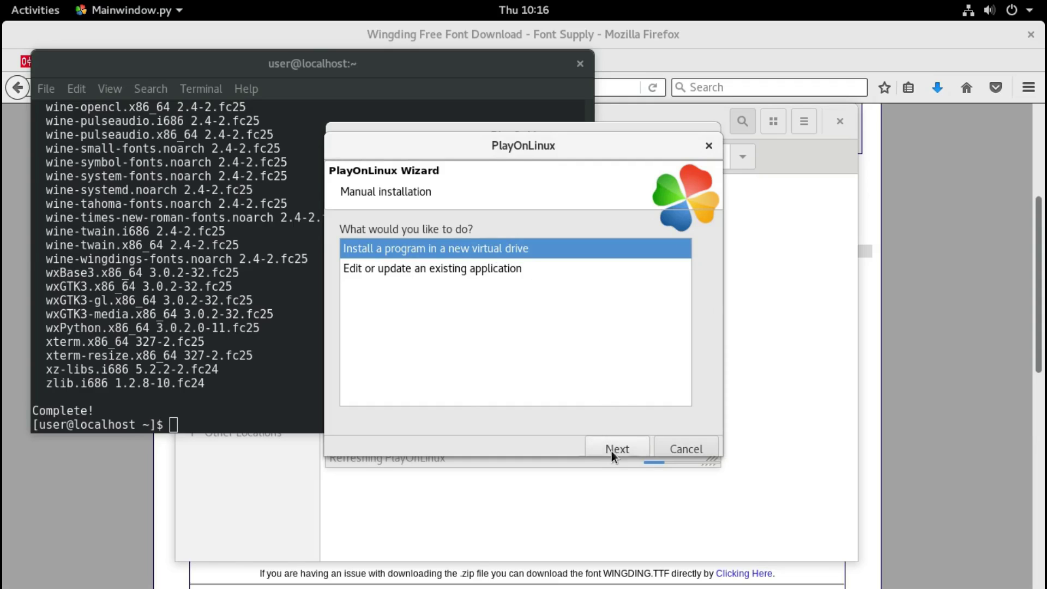
pyautogui.click(612, 450)
# Step: Name the virtual drive fxpro_mt4, enable Wine configuration, and create it as 32-bit
pyautogui.click(476, 256)
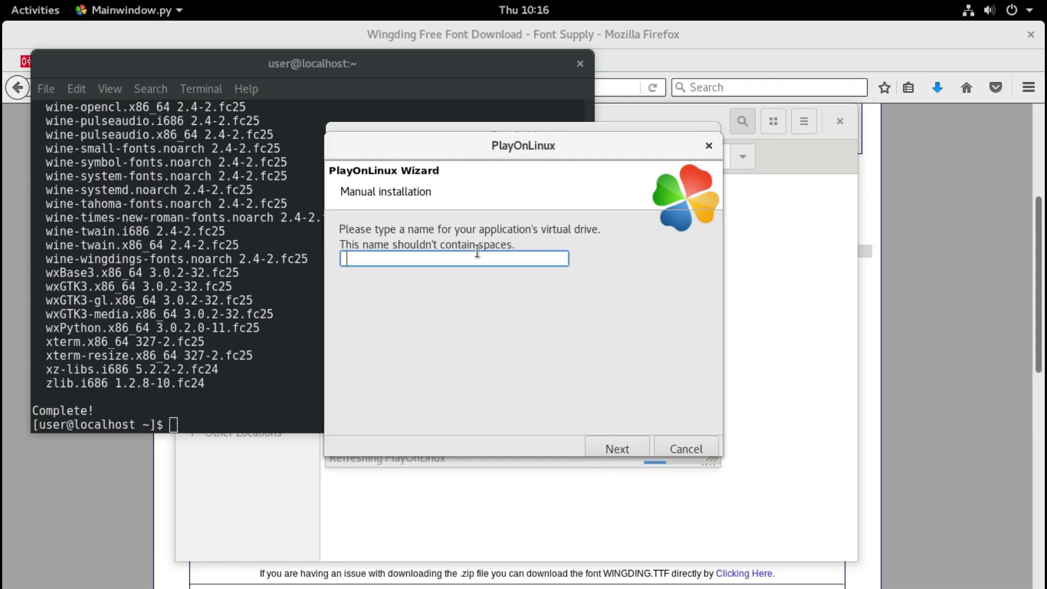
pyautogui.write('fxpro_mt4')
pyautogui.click(620, 448)
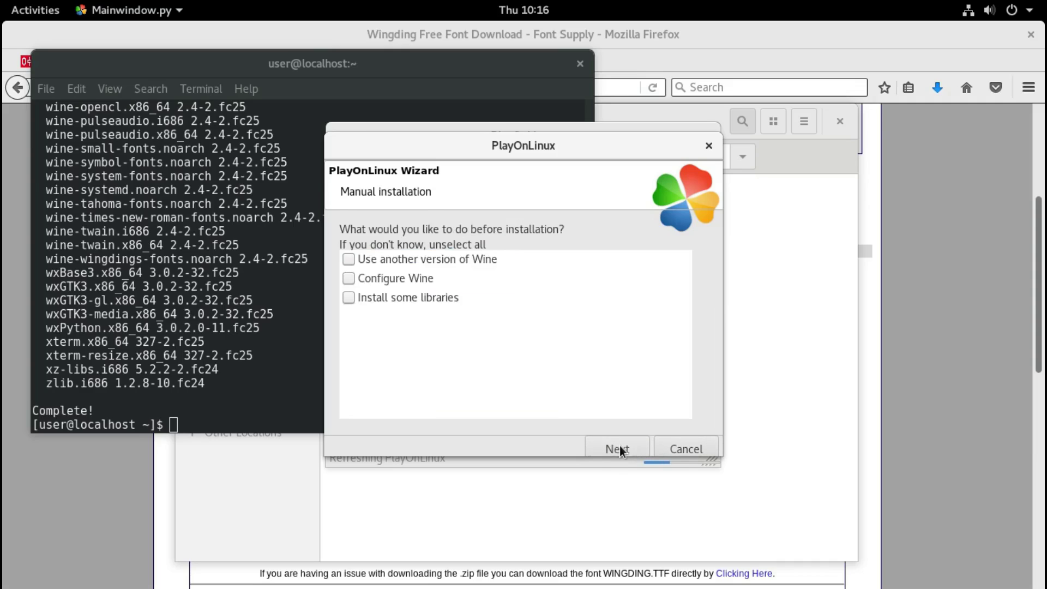
pyautogui.click(349, 279)
pyautogui.click(617, 449)
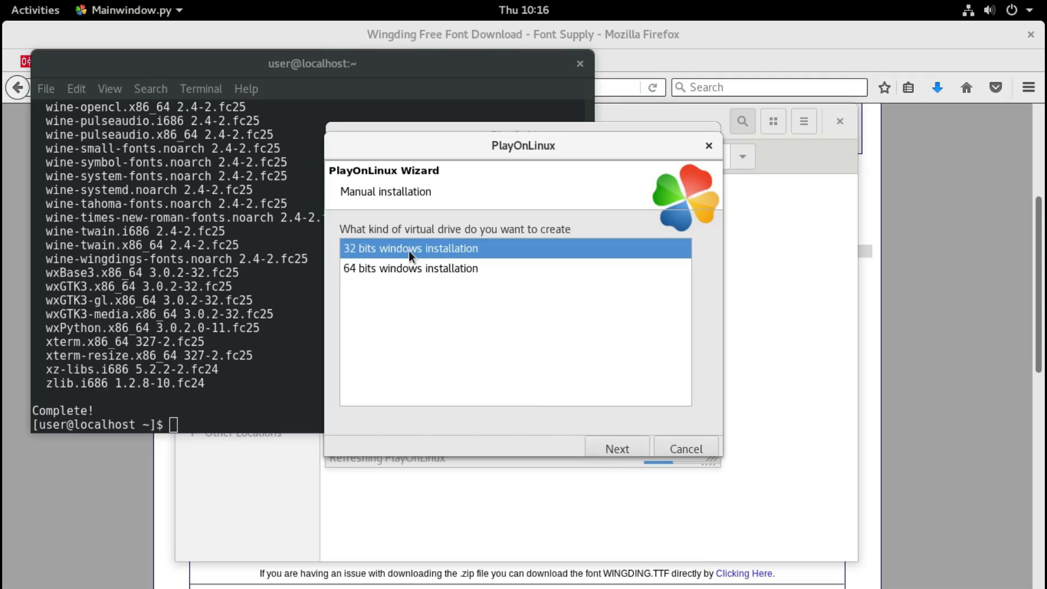
pyautogui.click(626, 453)
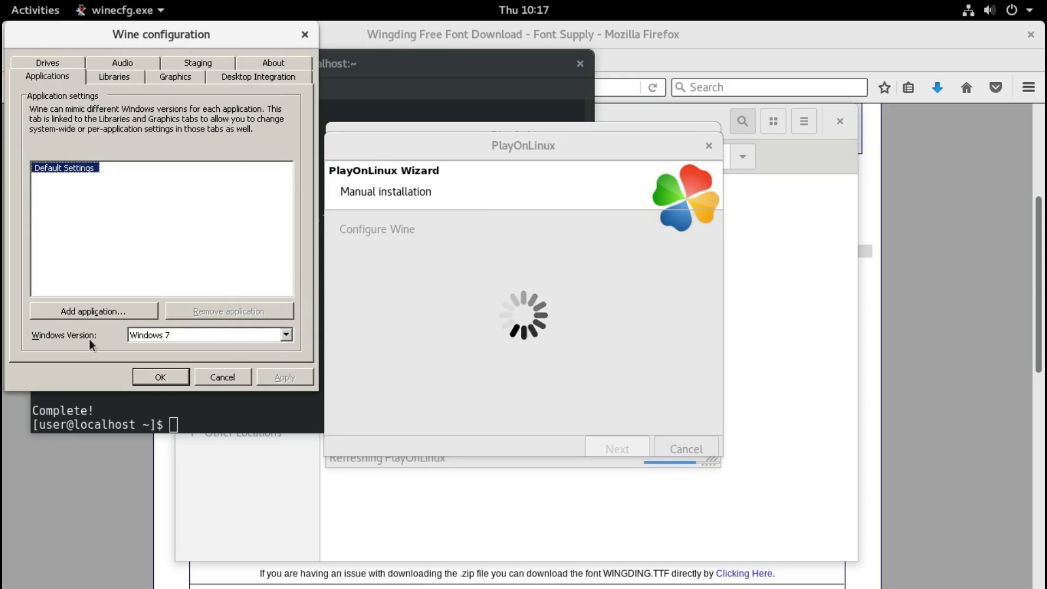
# Step: Set Wine's Windows version to Windows 10 and save the configuration
pyautogui.click(286, 335)
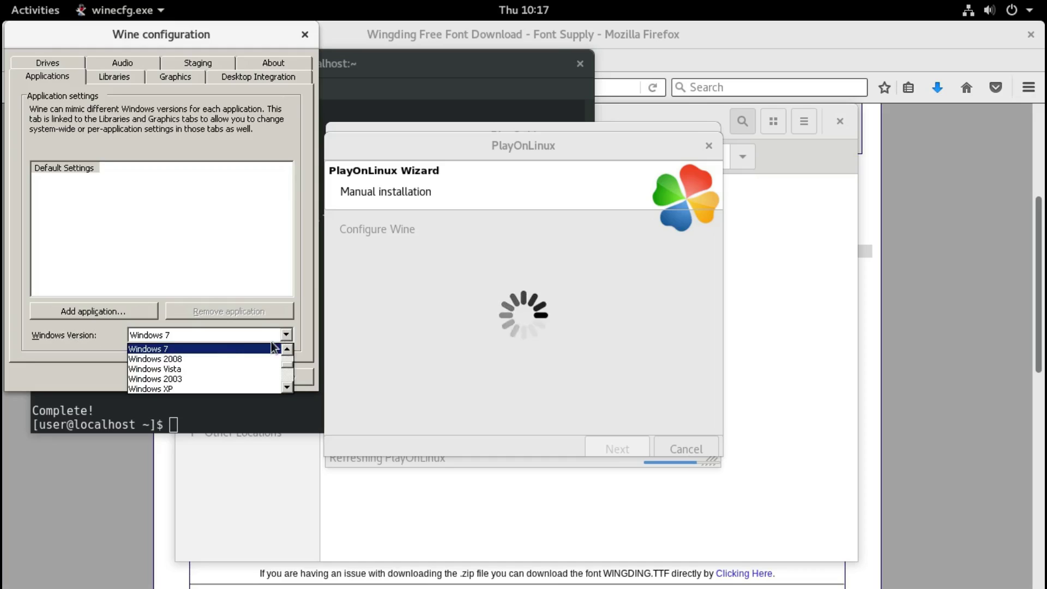
pyautogui.scroll(2, 214, 361)
pyautogui.click(191, 348)
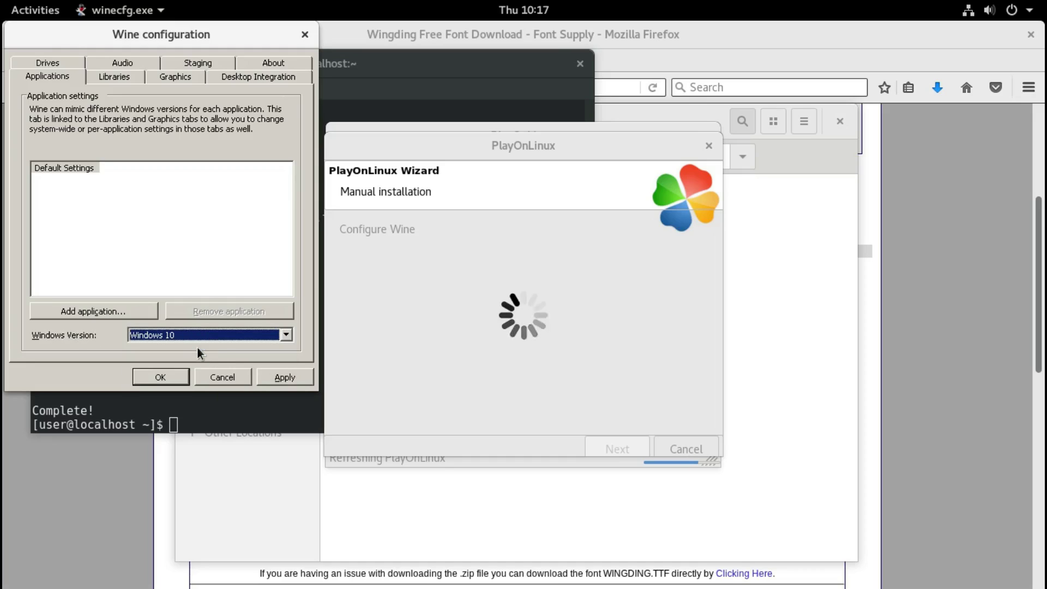
pyautogui.click(278, 375)
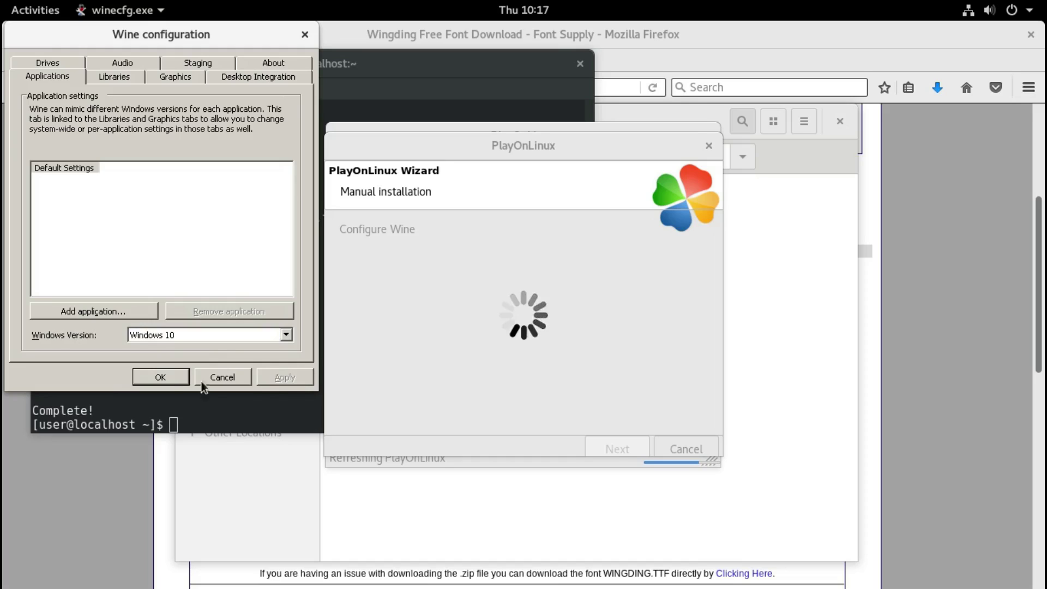
pyautogui.click(160, 380)
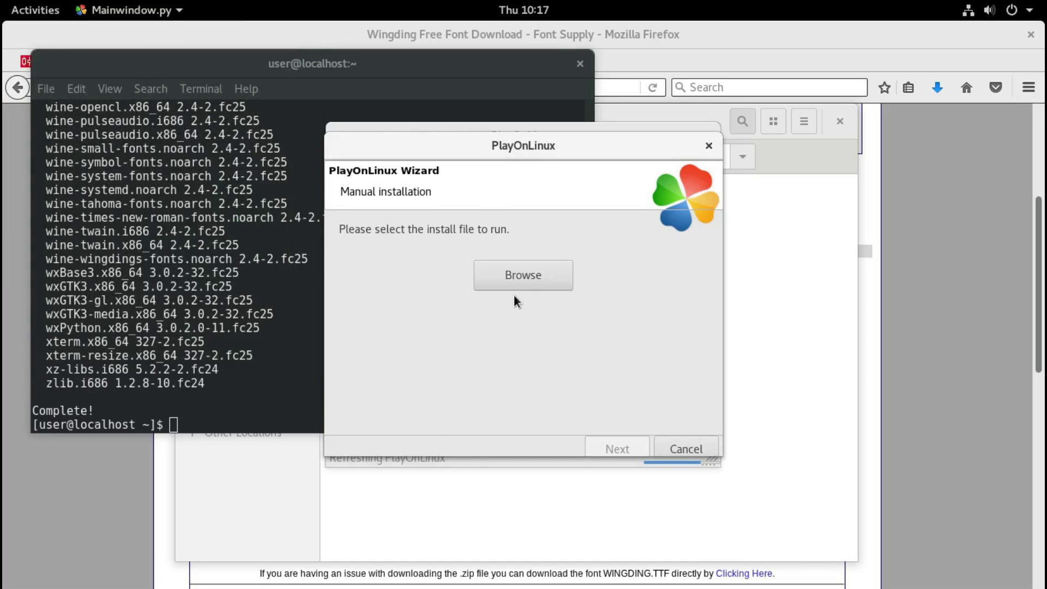
# Step: Choose fxprocom4setup.exe from Downloads as the install file and start installing it
pyautogui.click(522, 281)
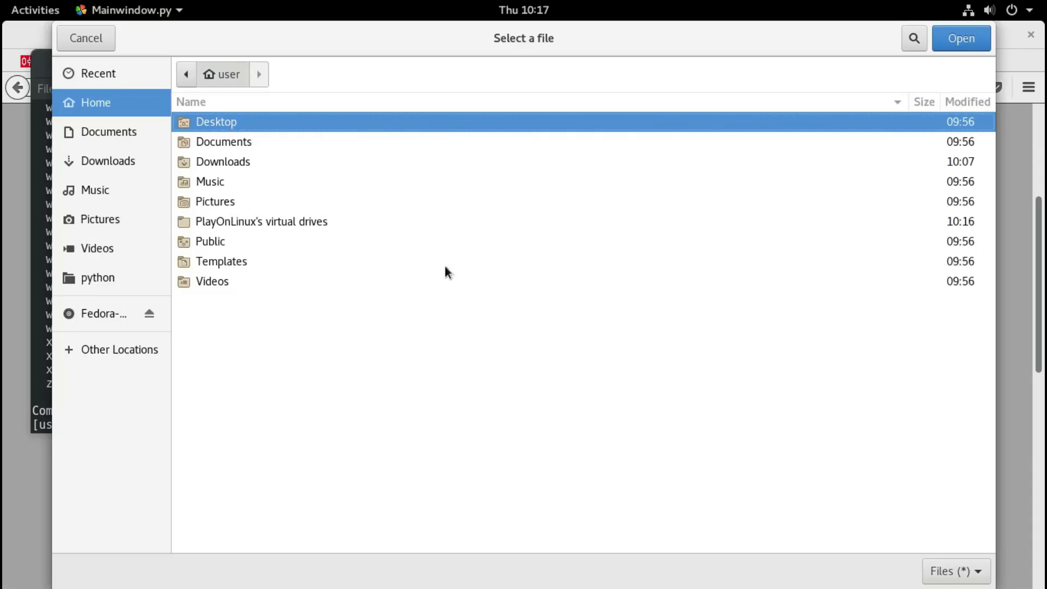
pyautogui.doubleClick(227, 163)
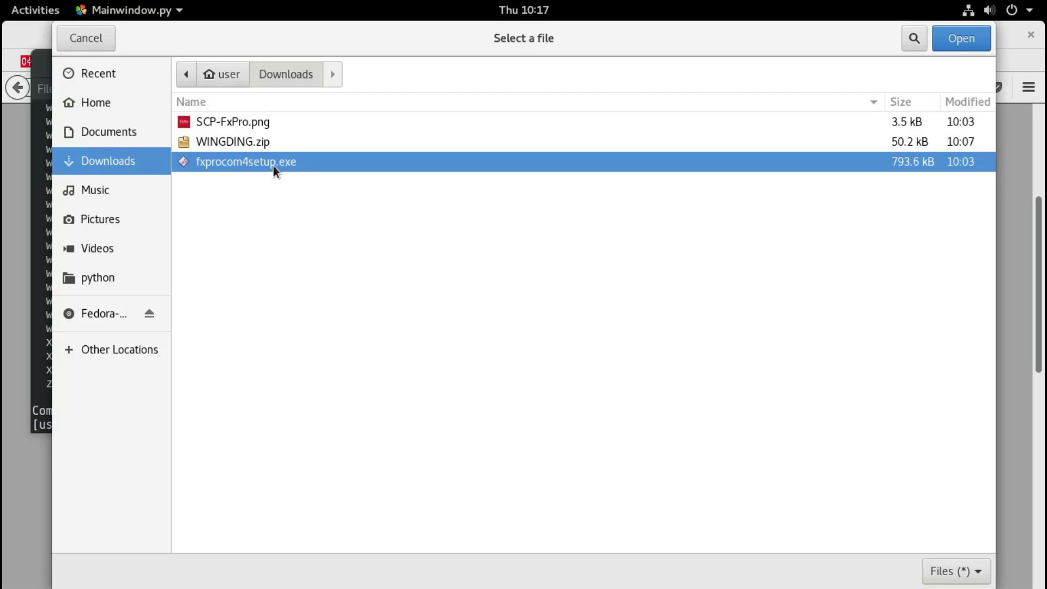
pyautogui.doubleClick(236, 163)
pyautogui.click(601, 444)
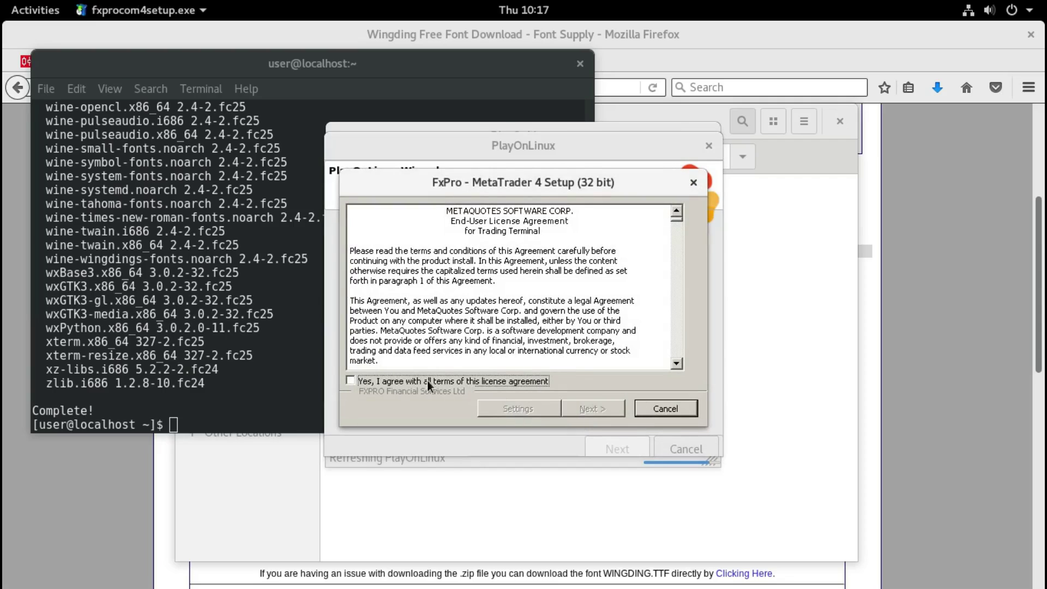
# Step: Accept the FxPro MT4 license, install to the default folder, and finish the setup
pyautogui.click(364, 381)
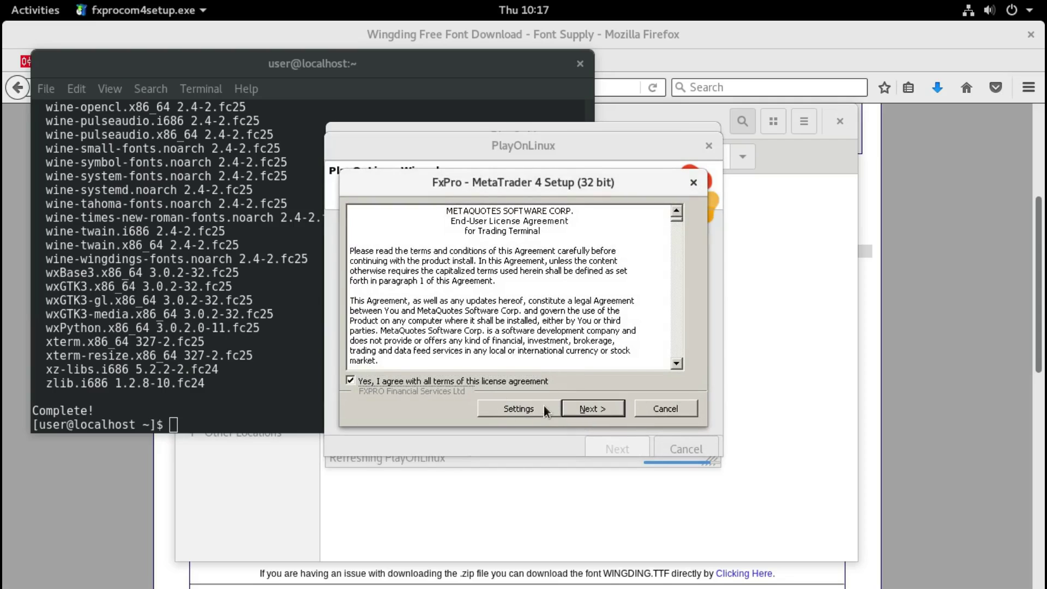
pyautogui.click(524, 407)
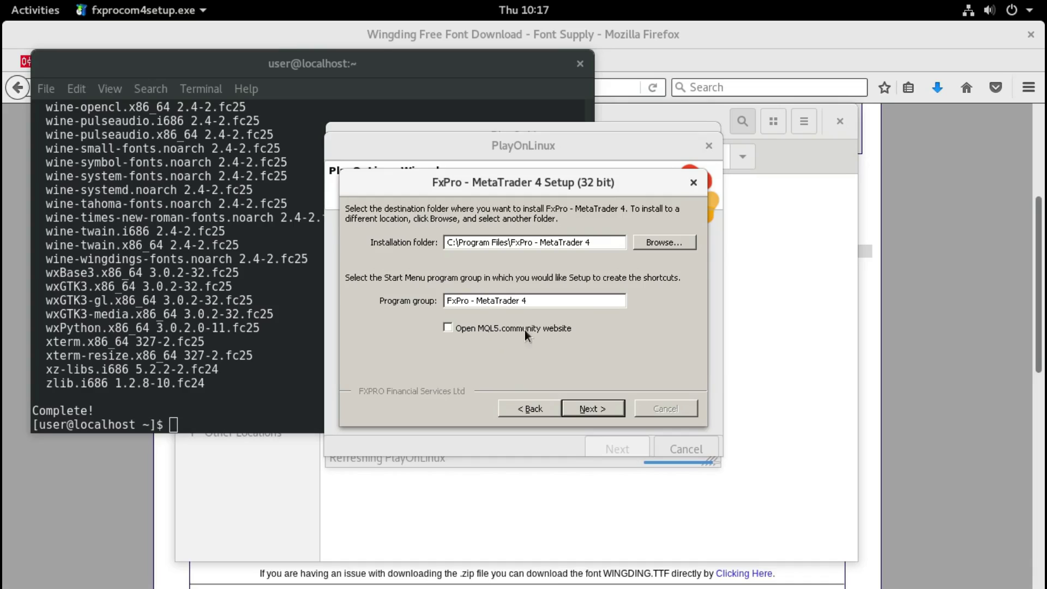
pyautogui.click(581, 417)
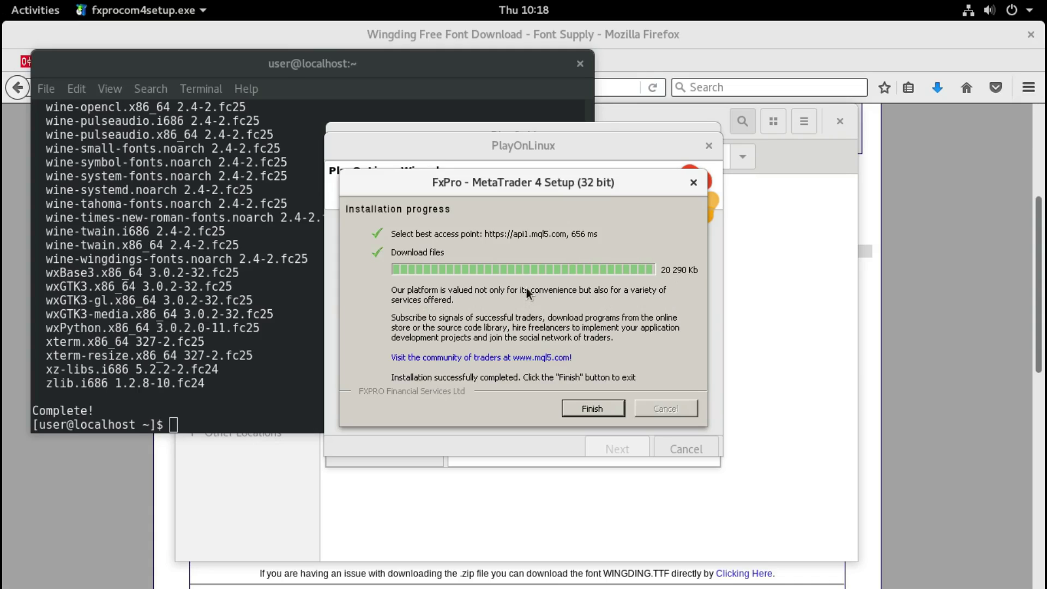
pyautogui.click(594, 409)
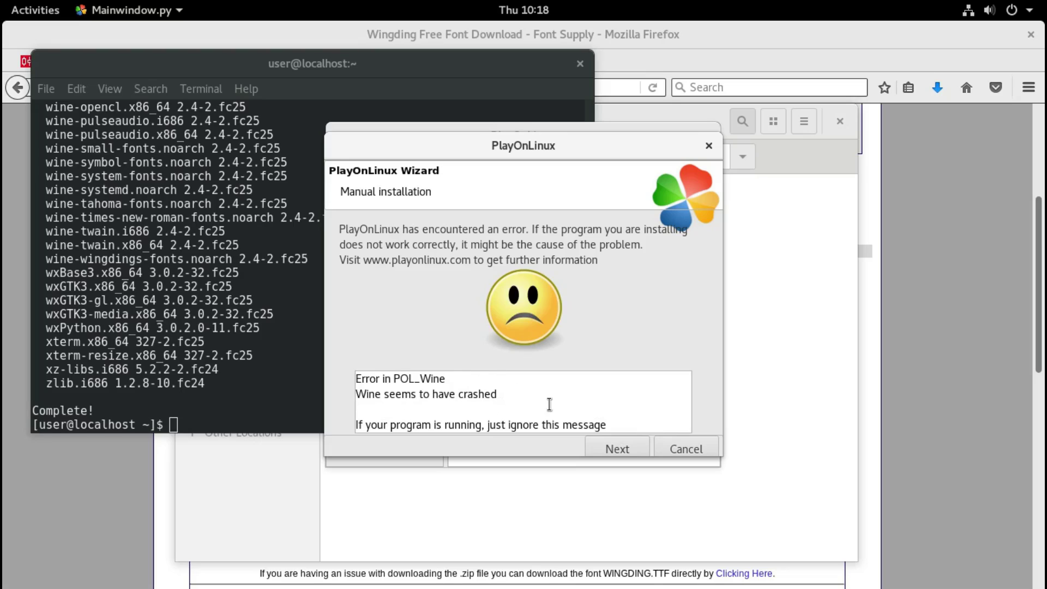
# Step: Dismiss PlayOnLinux's Wine crash error so MetaTrader 4 launches
pyautogui.click(610, 445)
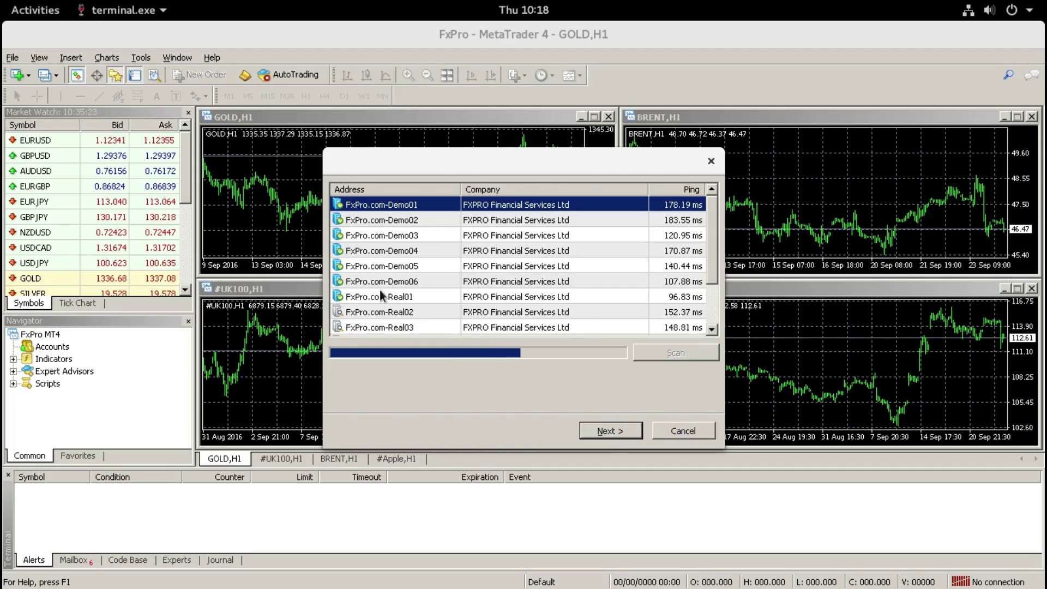
# Step: Cancel the server scan and enter the demo account's login number and password
pyautogui.click(675, 432)
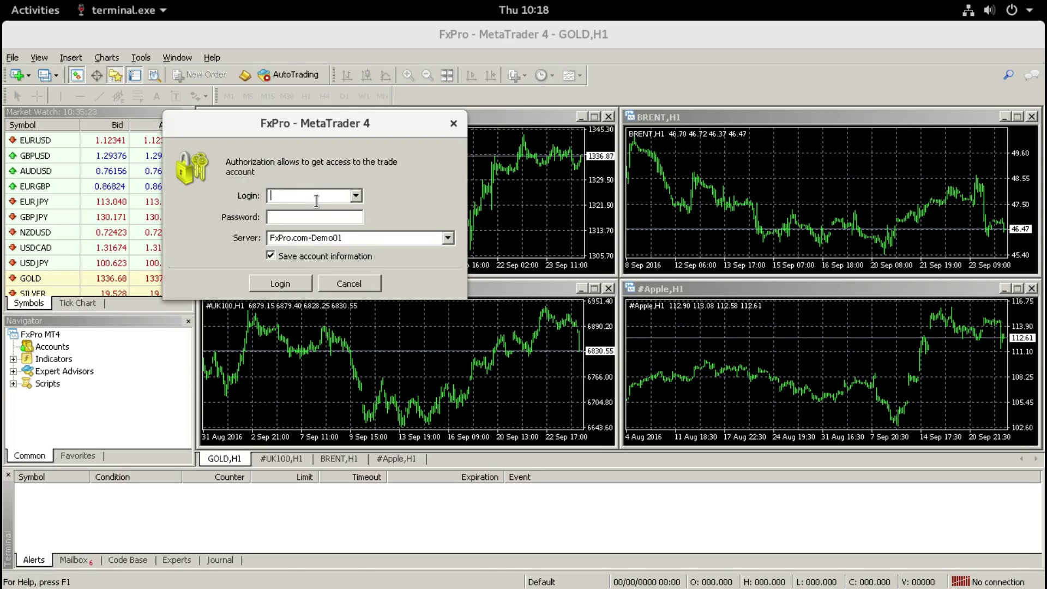
pyautogui.click(322, 216)
pyautogui.write('*****')
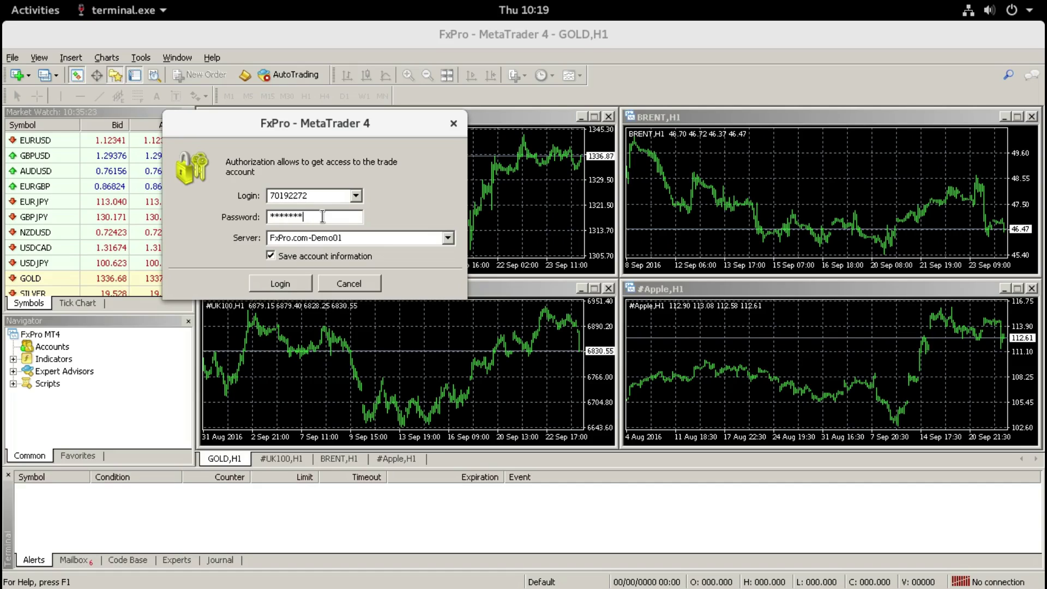
# Step: Submit the login on the FxPro.com-Demo02 server, which reports Invalid account
pyautogui.click(448, 238)
pyautogui.click(364, 265)
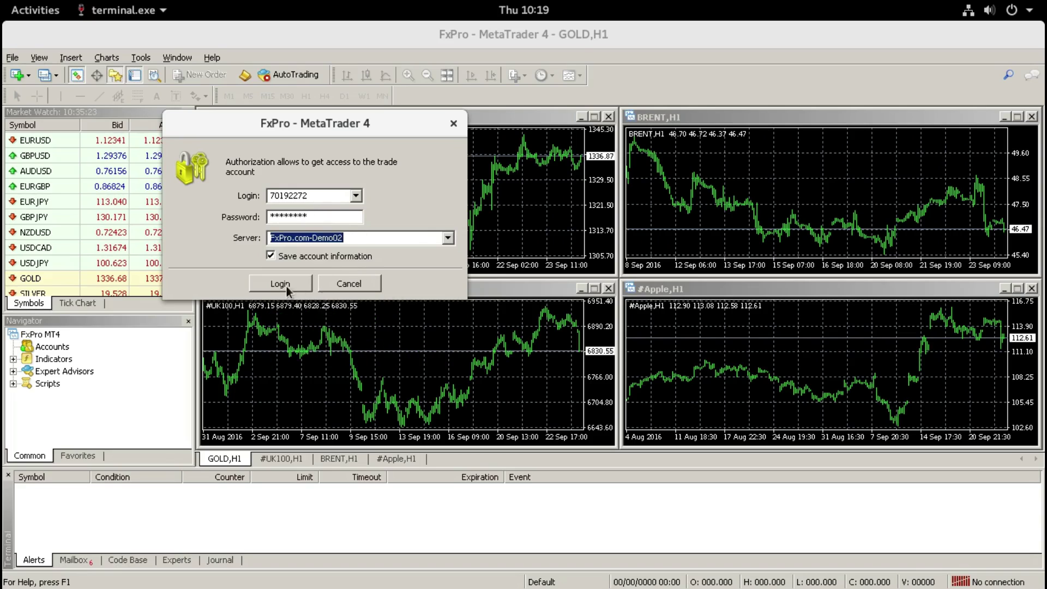
pyautogui.click(288, 284)
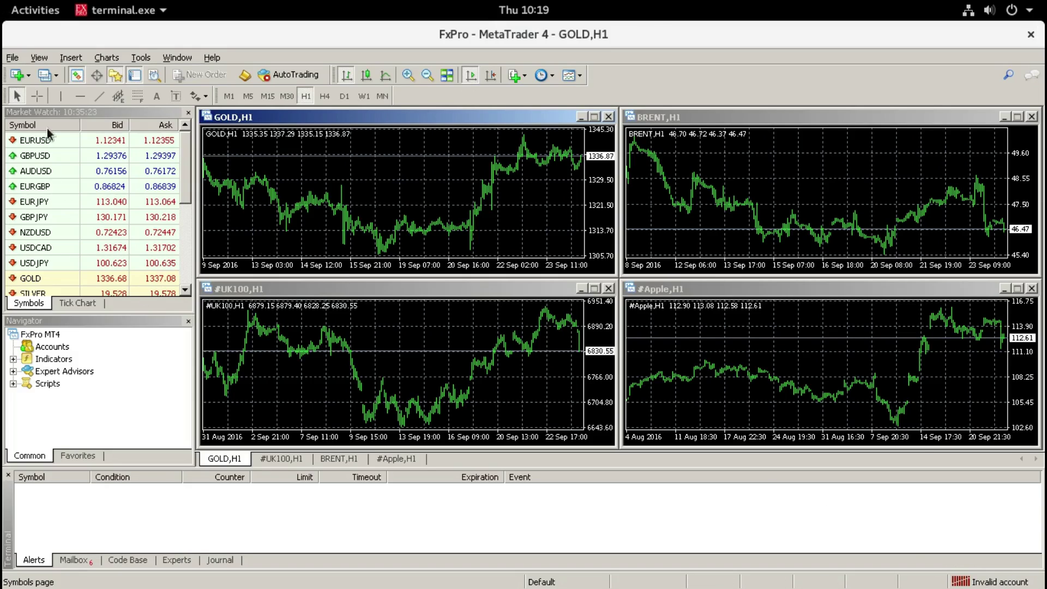
pyautogui.click(12, 58)
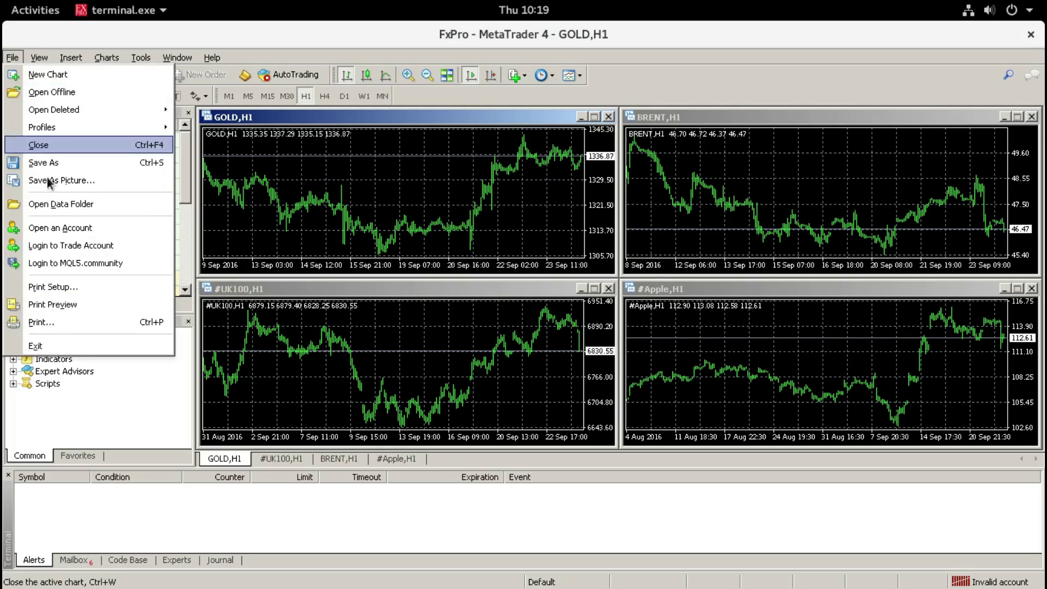
# Step: Log in to the trade account again with the password on the FxPro.com-Demo04 server
pyautogui.click(79, 245)
pyautogui.click(330, 218)
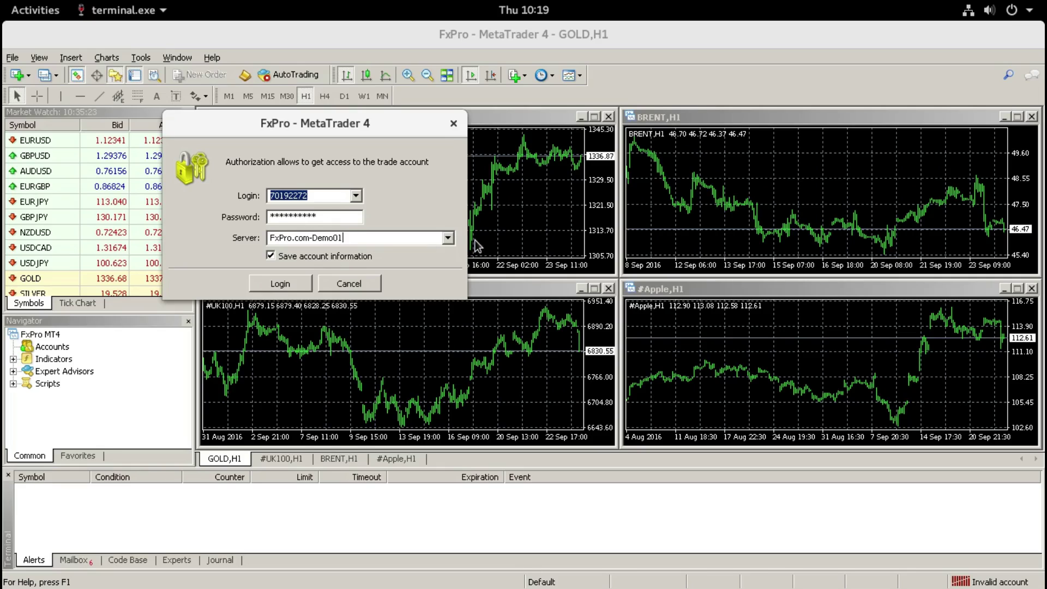
pyautogui.click(448, 238)
pyautogui.click(306, 263)
pyautogui.click(291, 285)
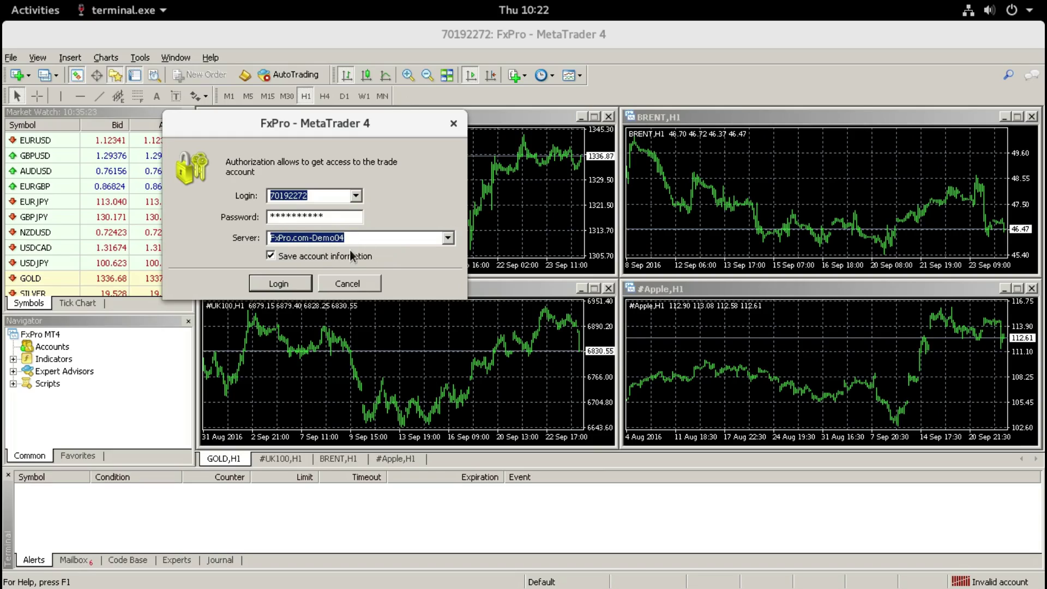
pyautogui.click(282, 284)
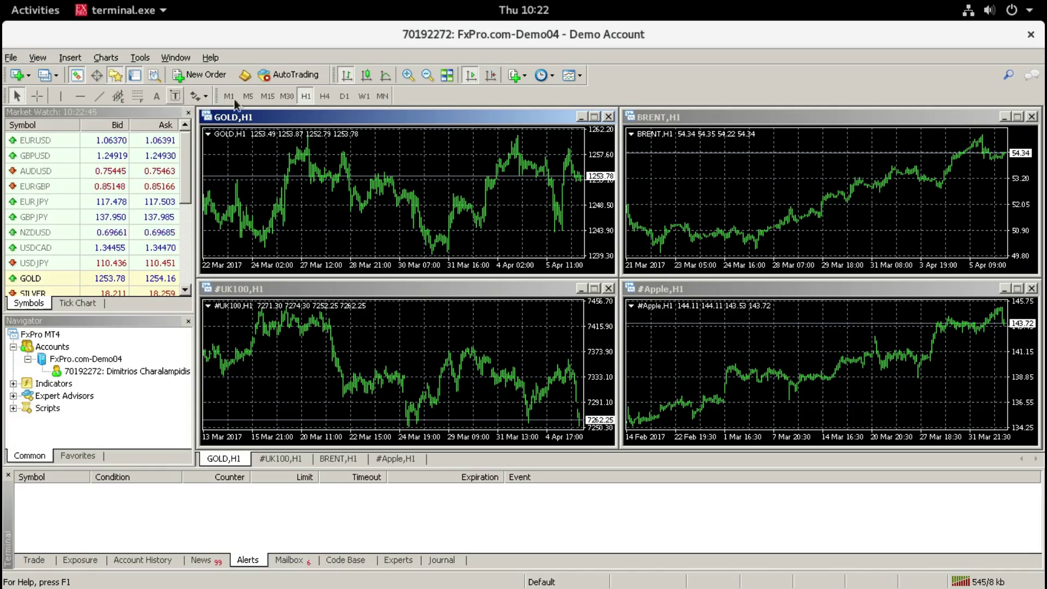
# Step: Place an up arrow symbol on the GOLD chart and drag it up and right
pyautogui.click(197, 98)
pyautogui.click(227, 156)
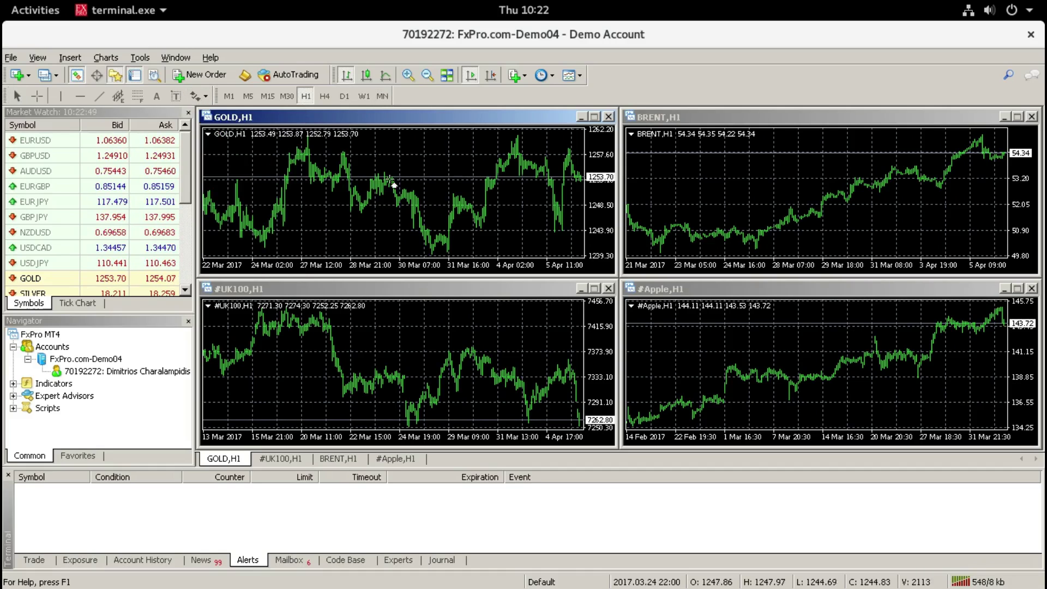
pyautogui.click(443, 170)
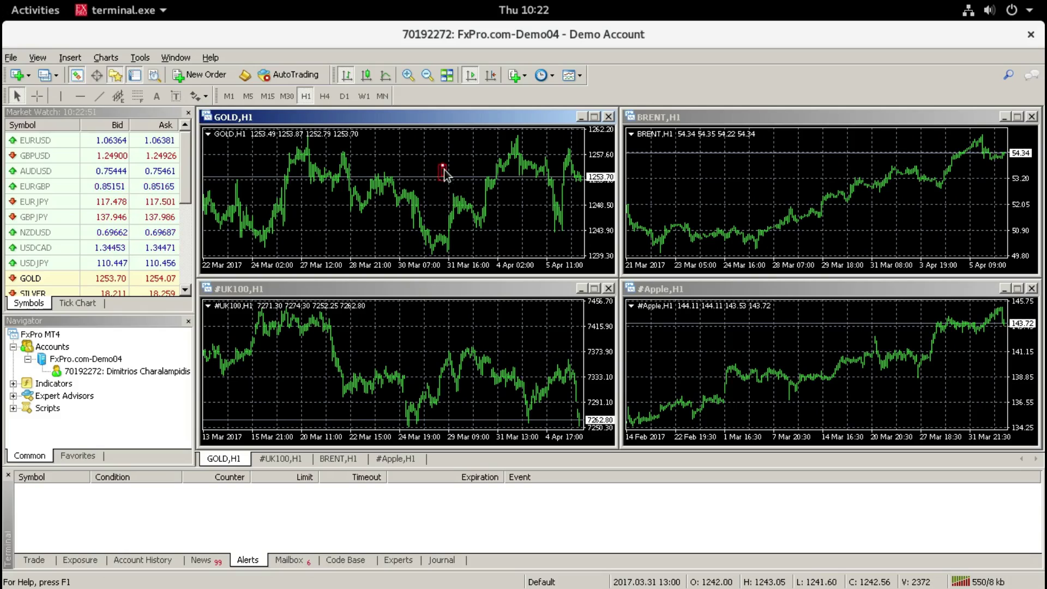
pyautogui.moveTo(443, 171); pyautogui.dragTo(463, 163)
# Step: Delete the red arrow from the GOLD chart and close the MetaTrader 4 terminal
pyautogui.doubleClick(462, 165)
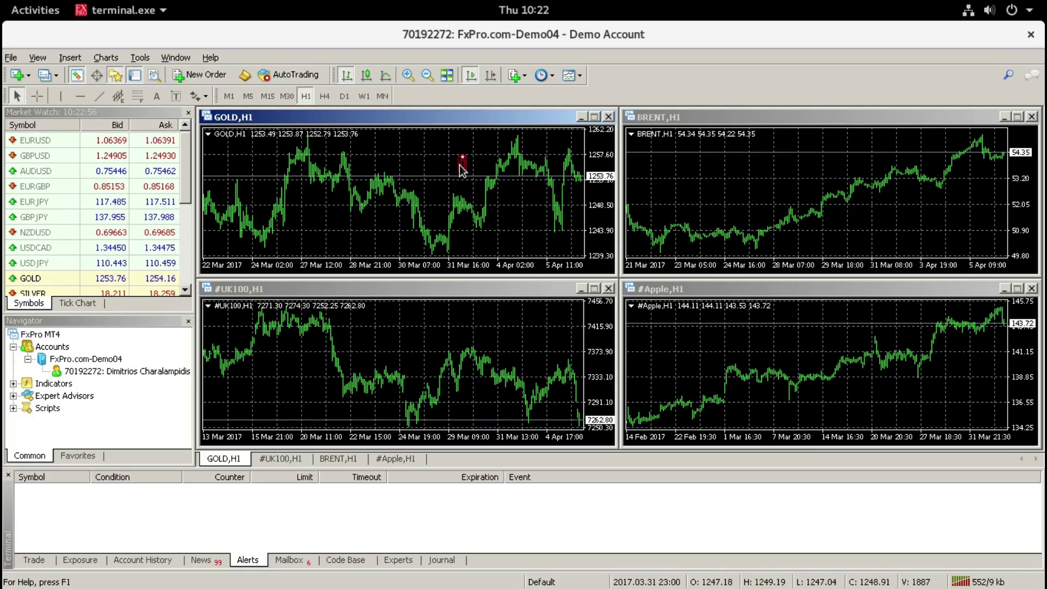
pyautogui.rightClick(461, 165)
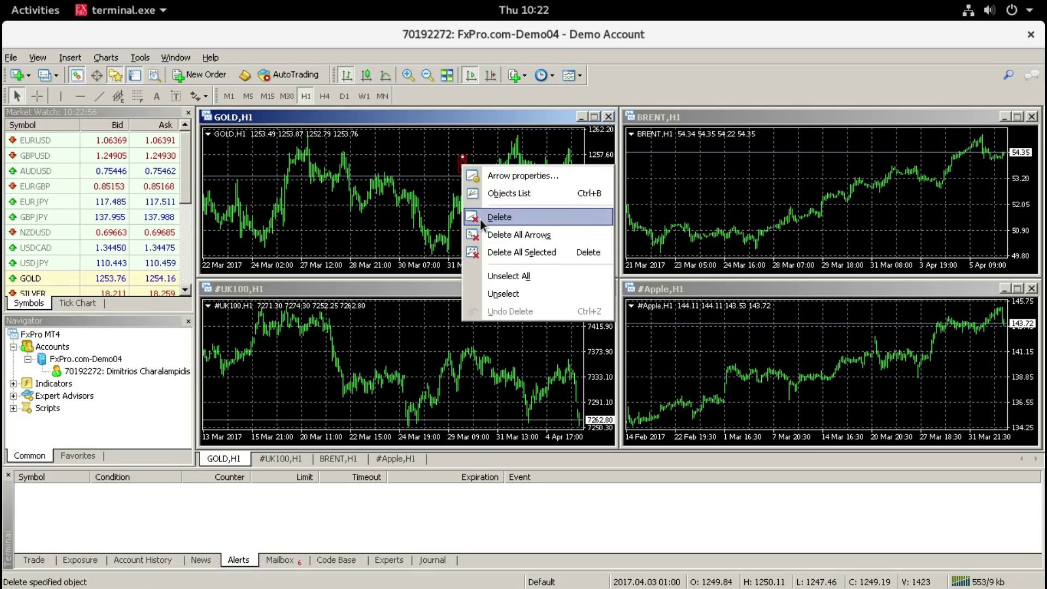
pyautogui.click(475, 216)
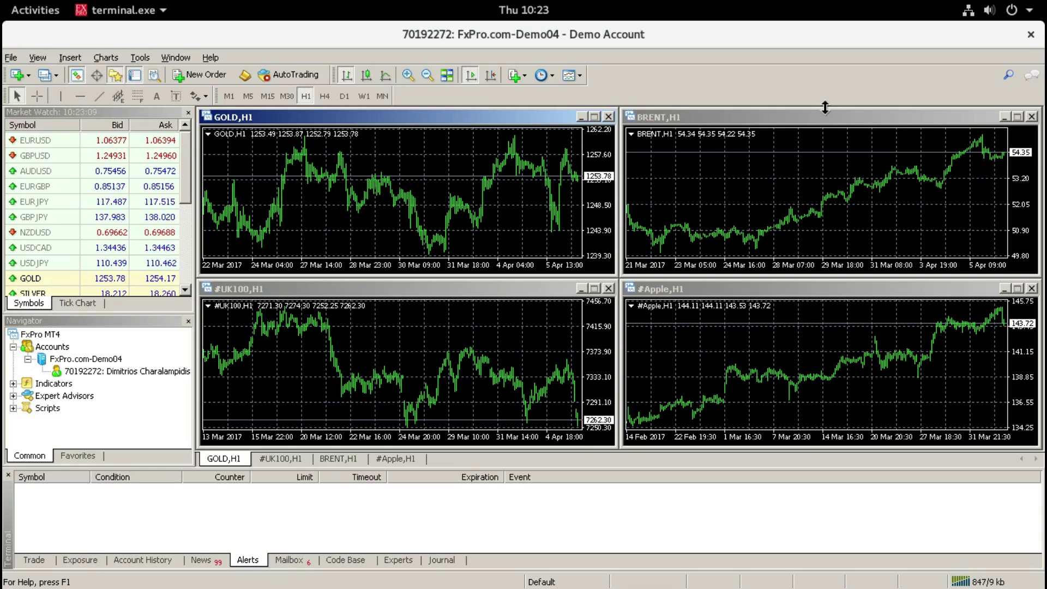
pyautogui.click(1029, 35)
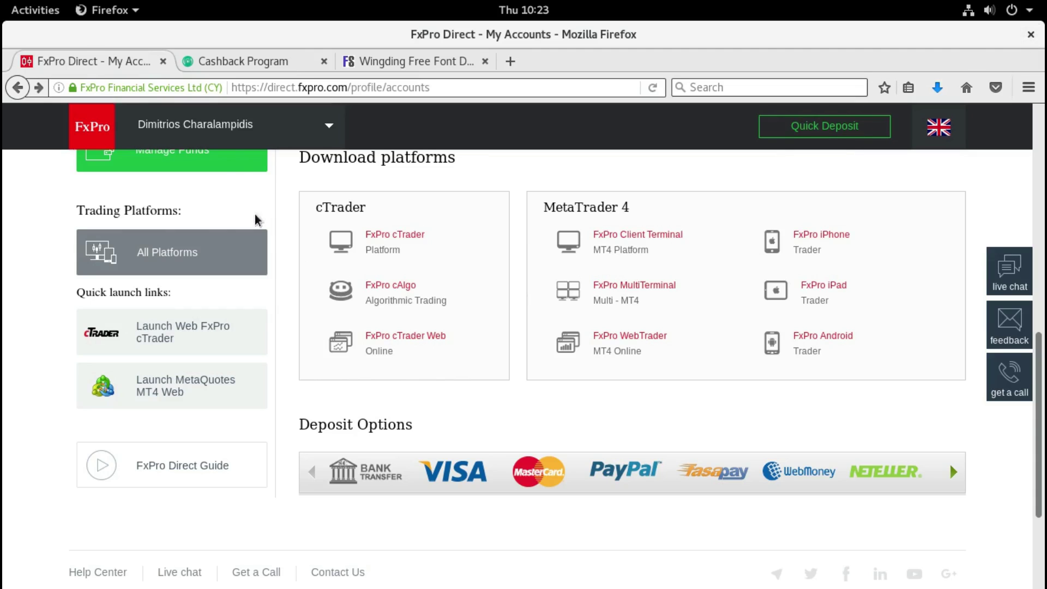
# Step: Return to the PlayOnLinux wizard and select FxPro - MetaTrader 4.lnk for the shortcut
pyautogui.click(36, 10)
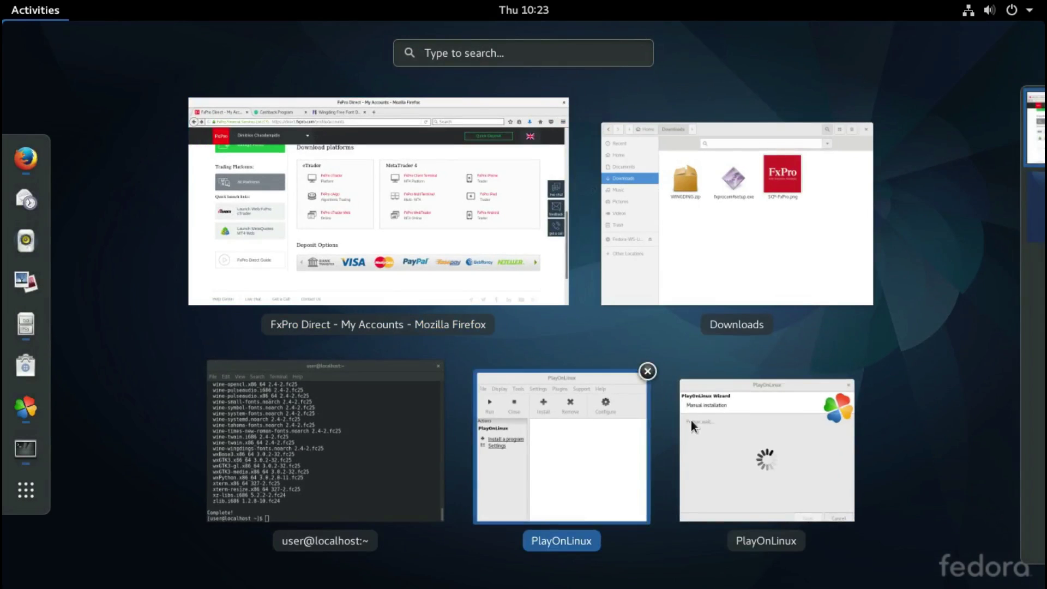
pyautogui.click(714, 428)
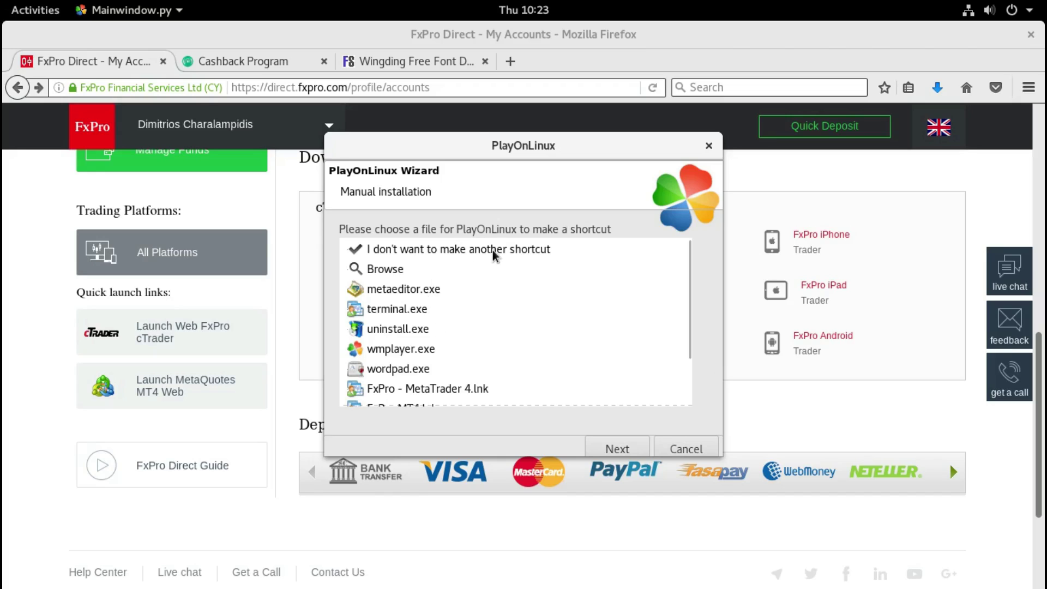
pyautogui.scroll(-3, 464, 273)
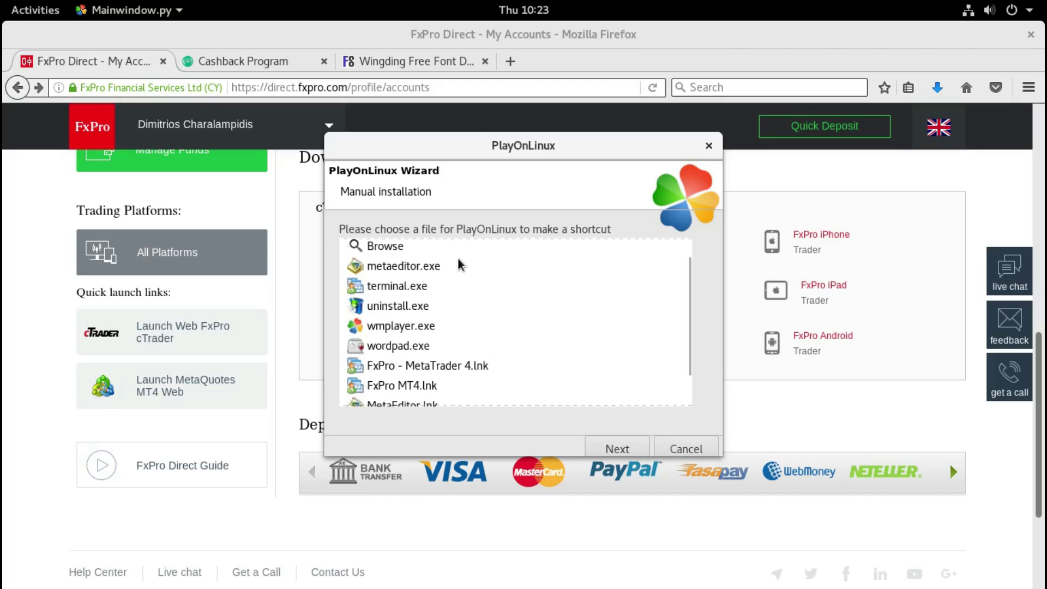
pyautogui.click(436, 329)
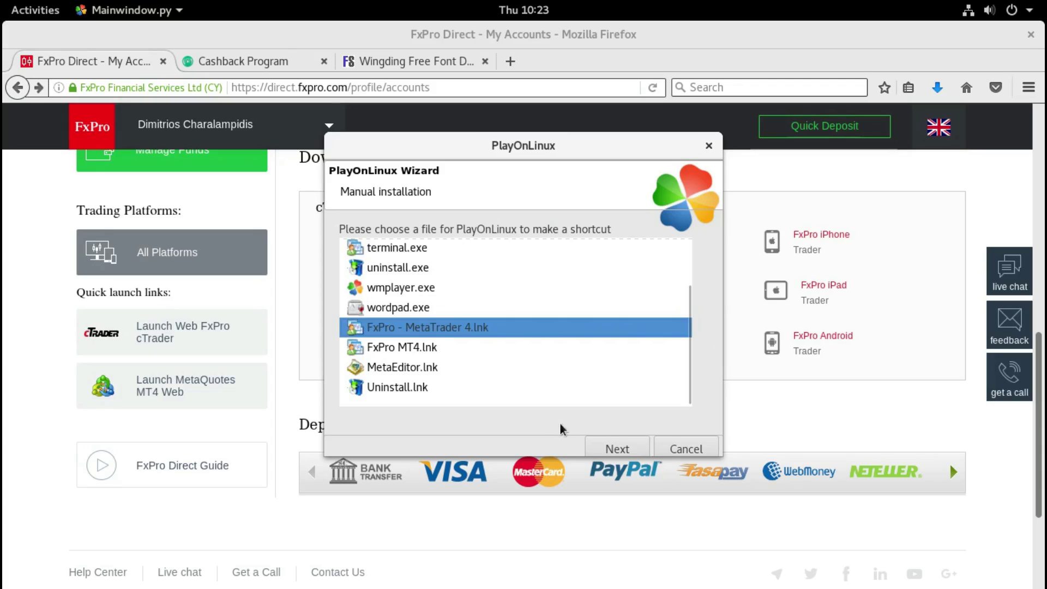
# Step: Accept the shortcut name 'FxPro - MetaTrader 4' and finish without making another shortcut
pyautogui.click(609, 451)
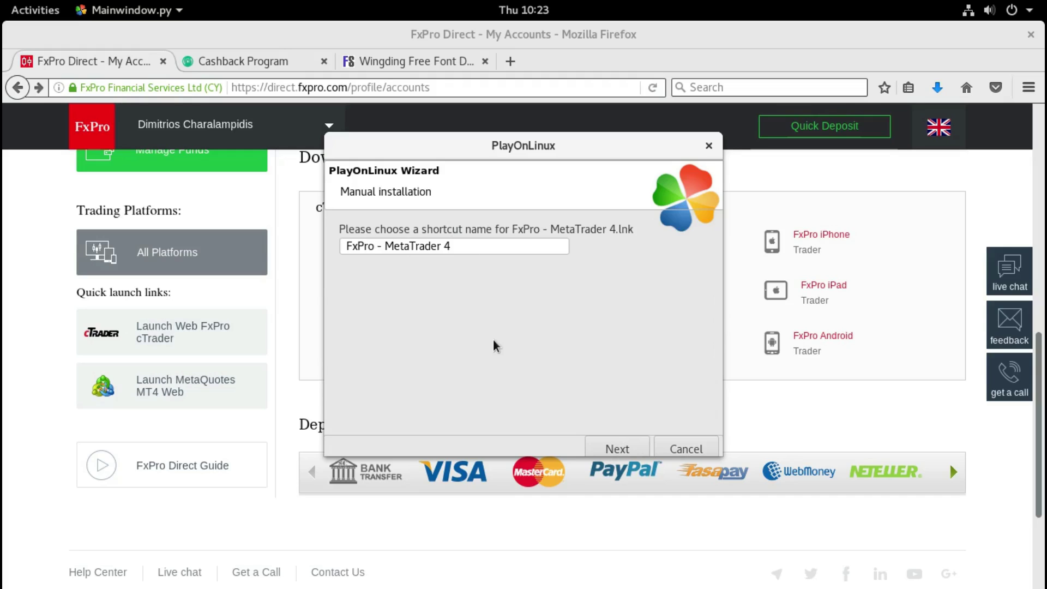
pyautogui.click(618, 450)
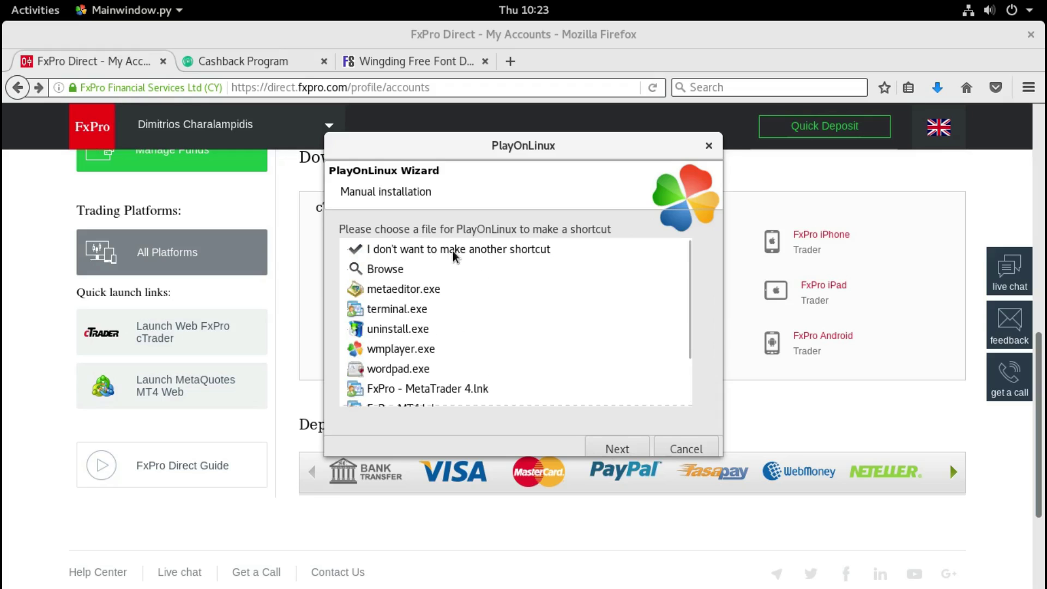
pyautogui.click(453, 251)
pyautogui.click(619, 449)
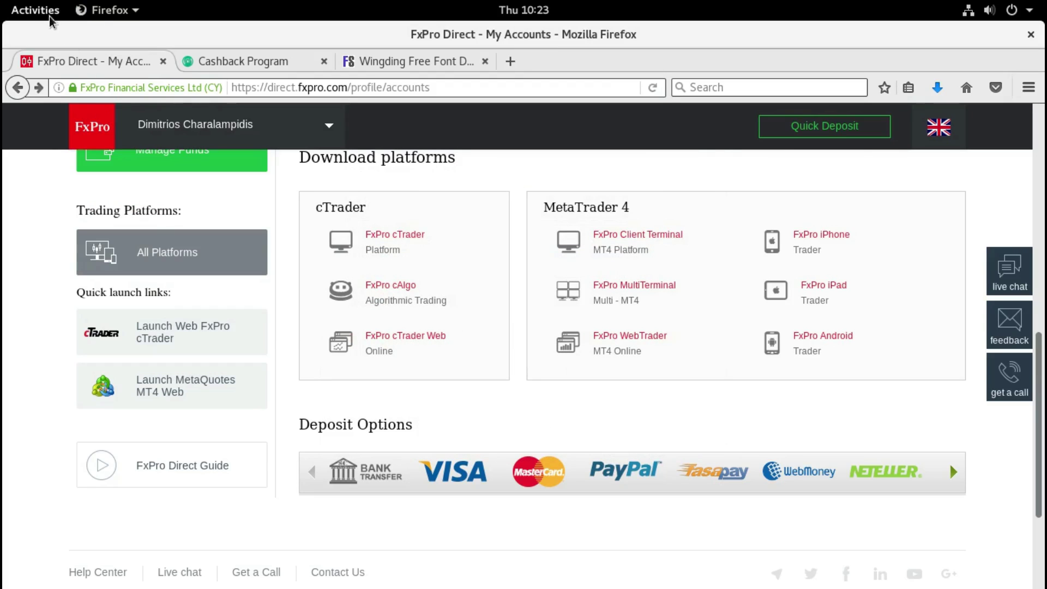
pyautogui.click(35, 9)
# Step: Create a desktop shortcut for the FxPro - MetaTrader 4 entry in PlayOnLinux
pyautogui.click(628, 416)
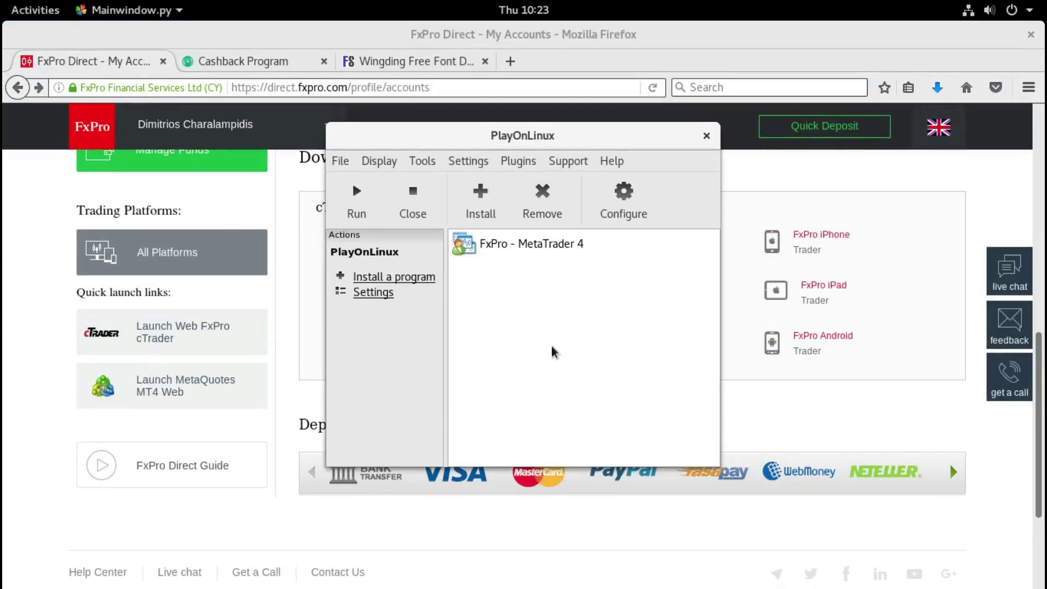
pyautogui.click(490, 248)
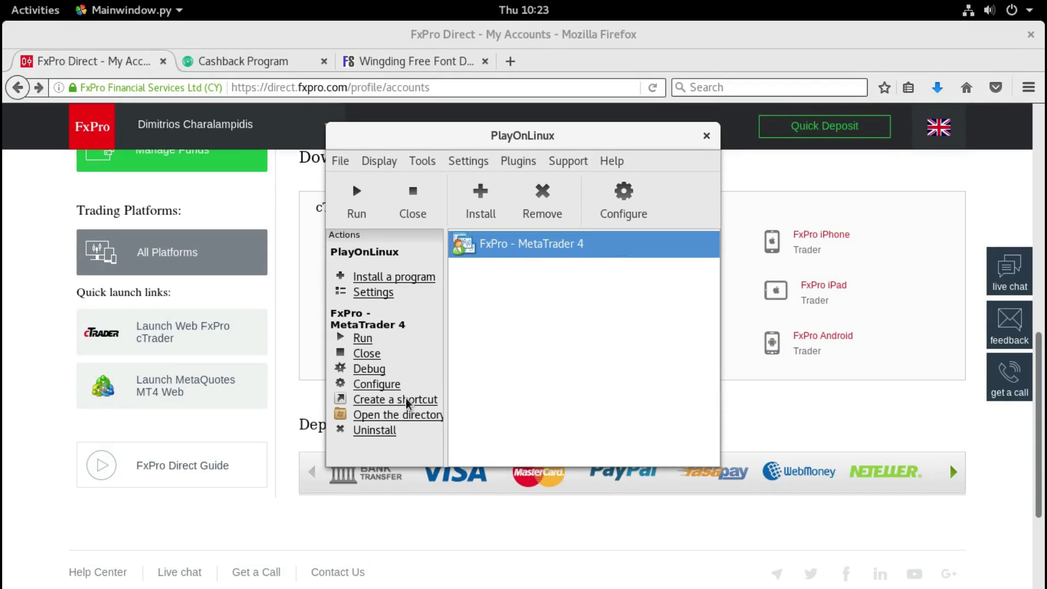
pyautogui.click(406, 403)
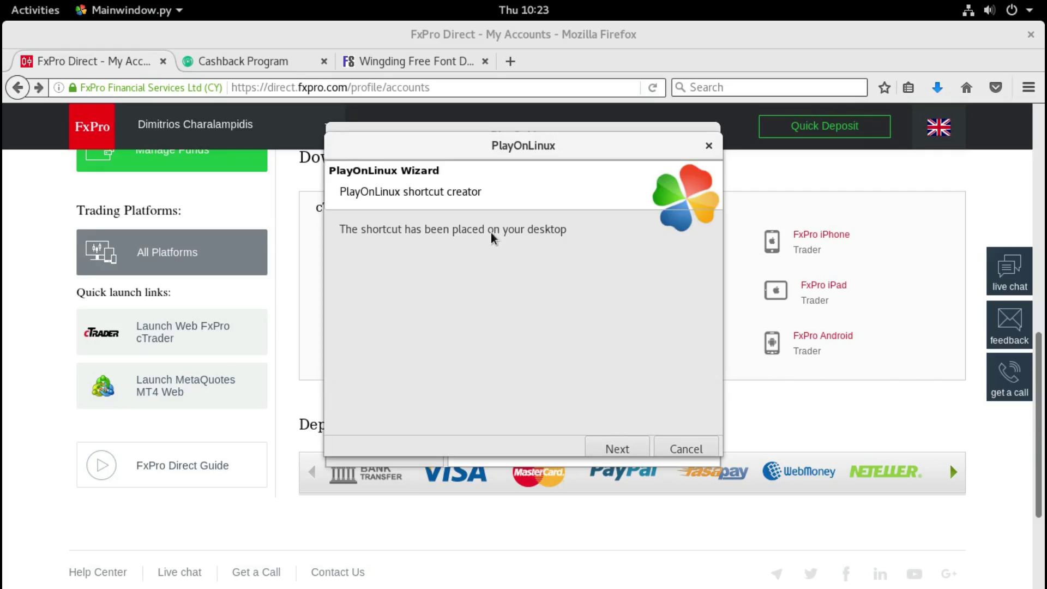
pyautogui.click(621, 450)
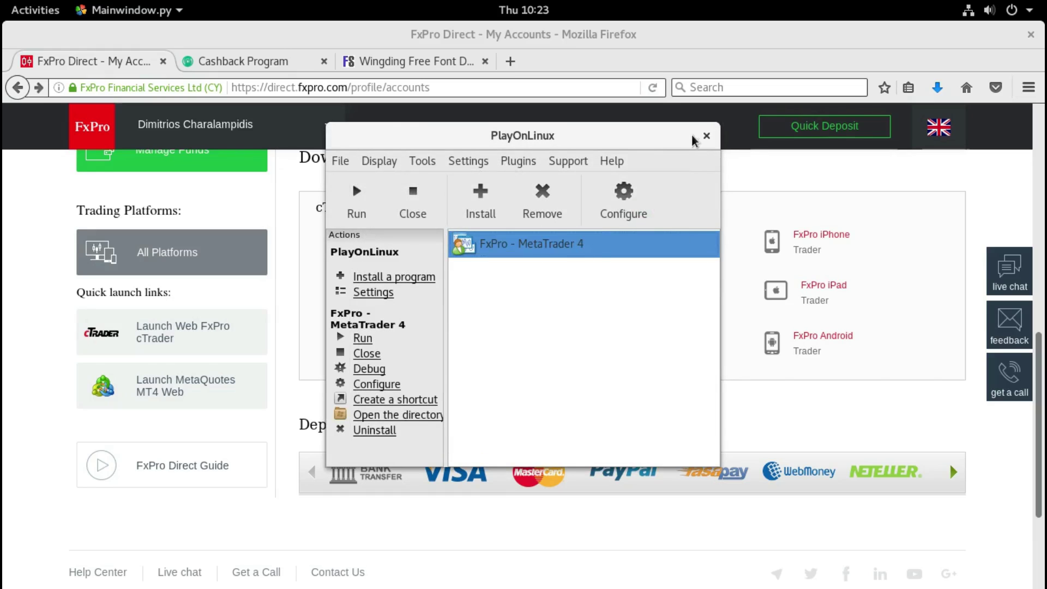
# Step: Close PlayOnLinux, confirming that all its windows should close
pyautogui.click(706, 136)
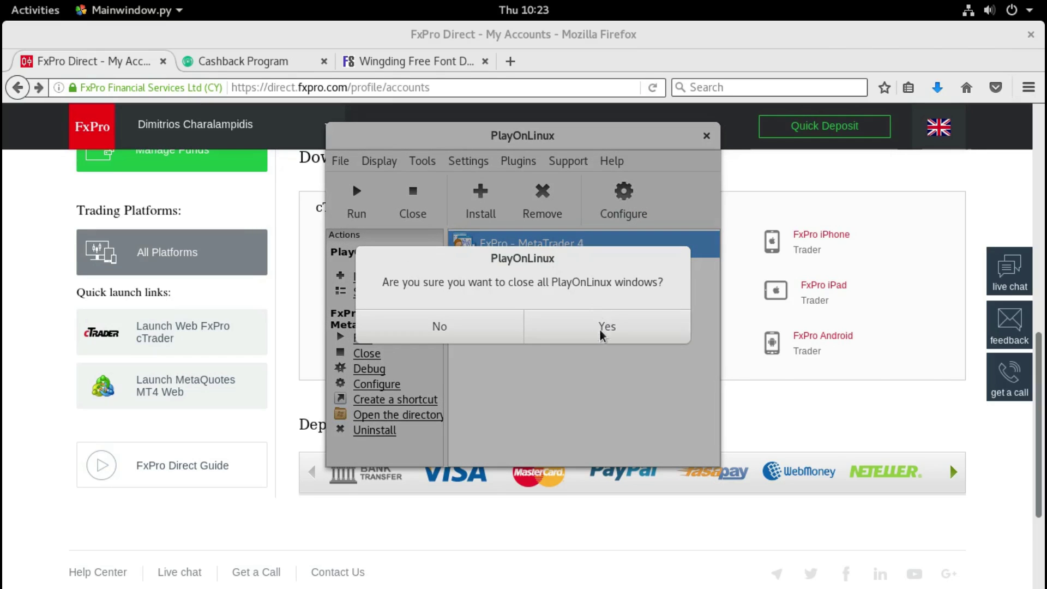
pyautogui.click(606, 326)
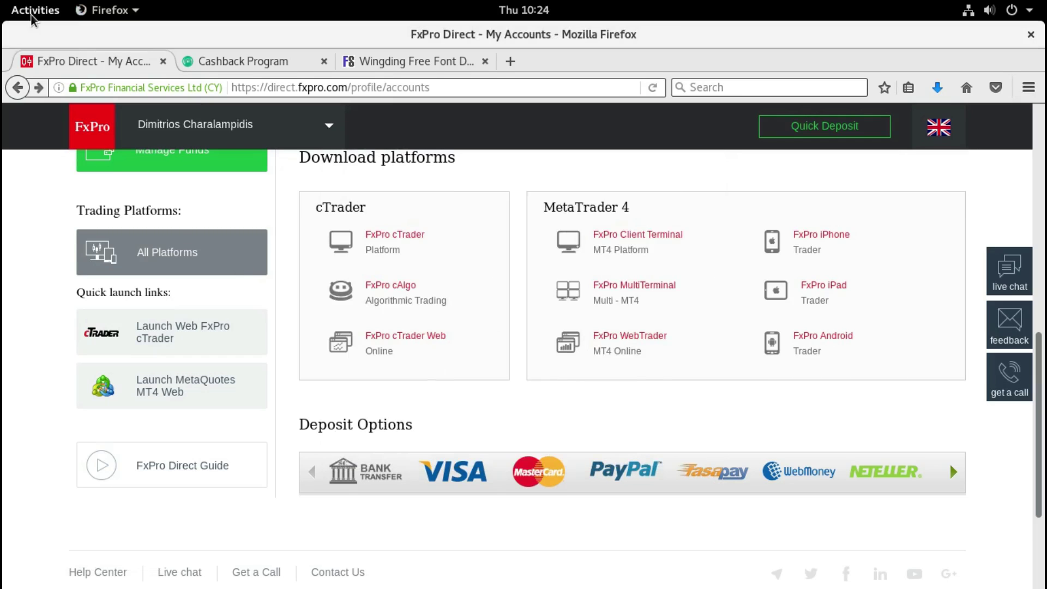
pyautogui.click(31, 15)
# Step: In Files go Home > Desktop and open Properties of the FxPro - MetaTrader 4 launcher
pyautogui.click(620, 411)
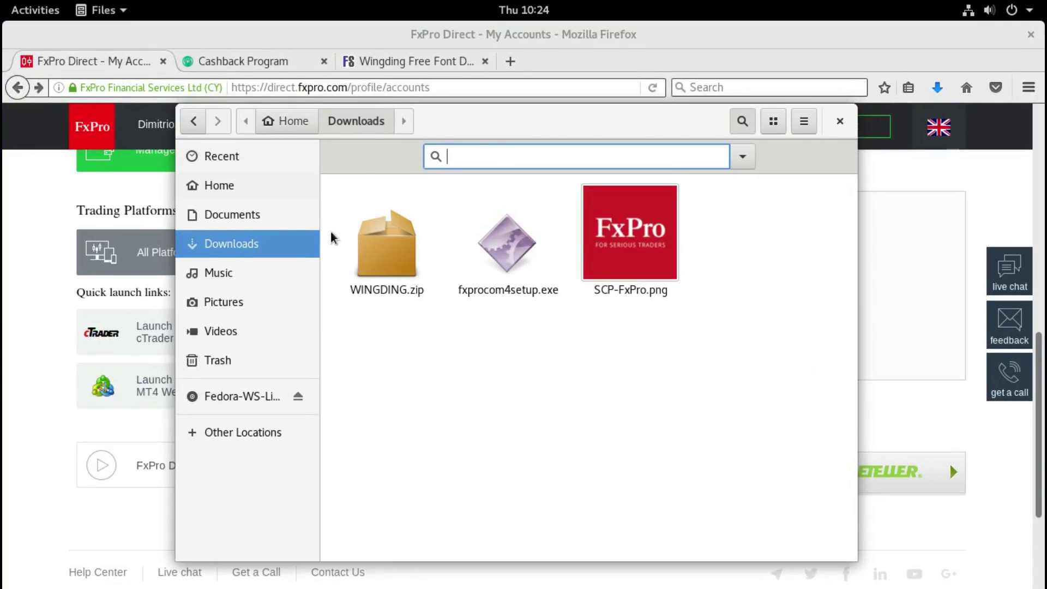
pyautogui.click(255, 195)
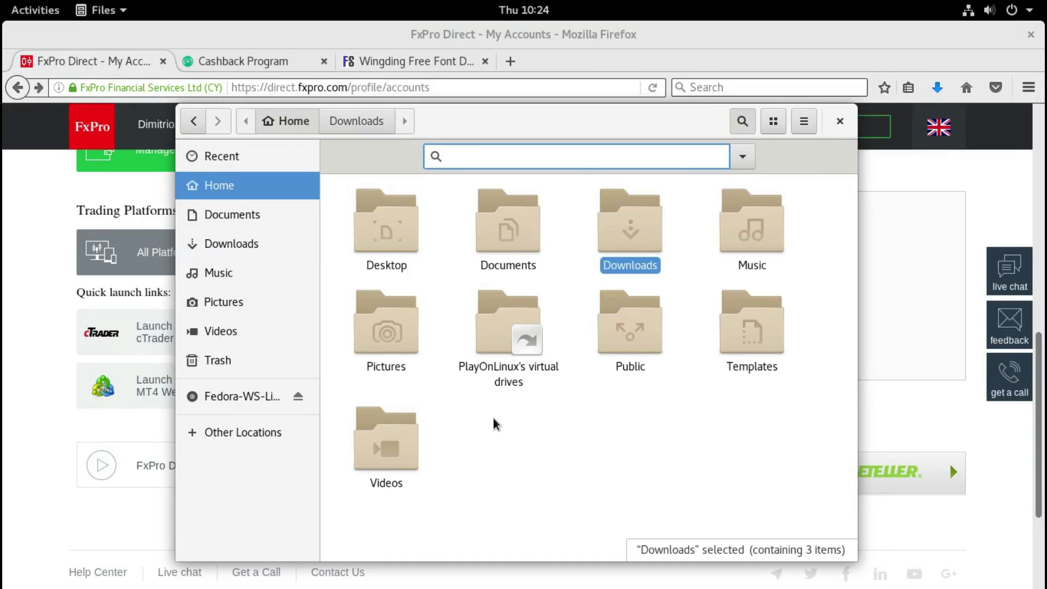
pyautogui.doubleClick(395, 265)
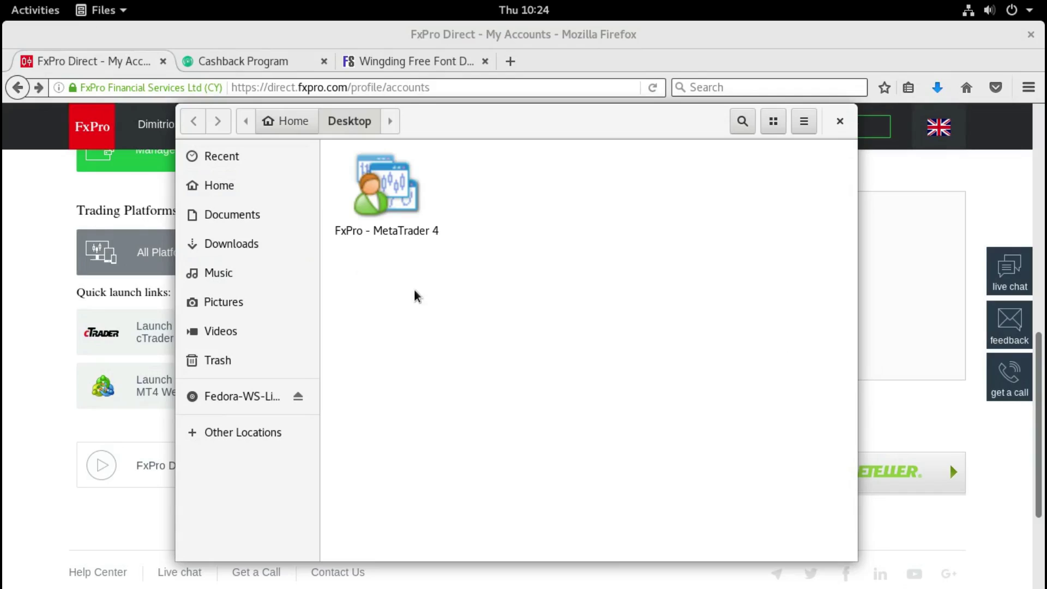
pyautogui.moveTo(470, 183); pyautogui.dragTo(420, 330)
pyautogui.click(420, 330)
pyautogui.rightClick(406, 228)
pyautogui.click(478, 456)
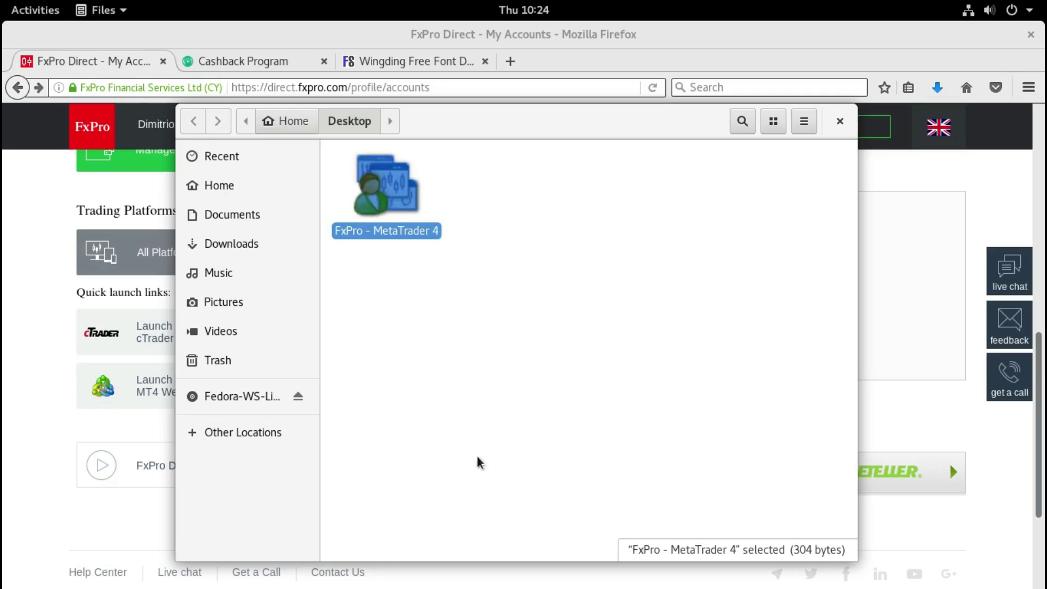
# Step: Set SCP-FxPro.png as the launcher's icon, check its permissions, and close Properties
pyautogui.click(364, 237)
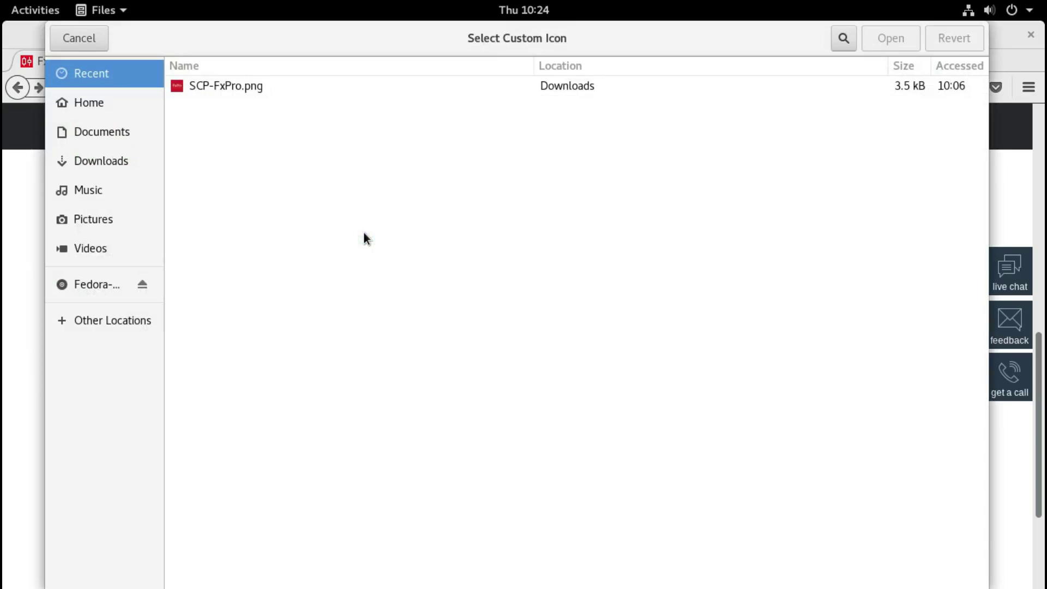
pyautogui.click(203, 87)
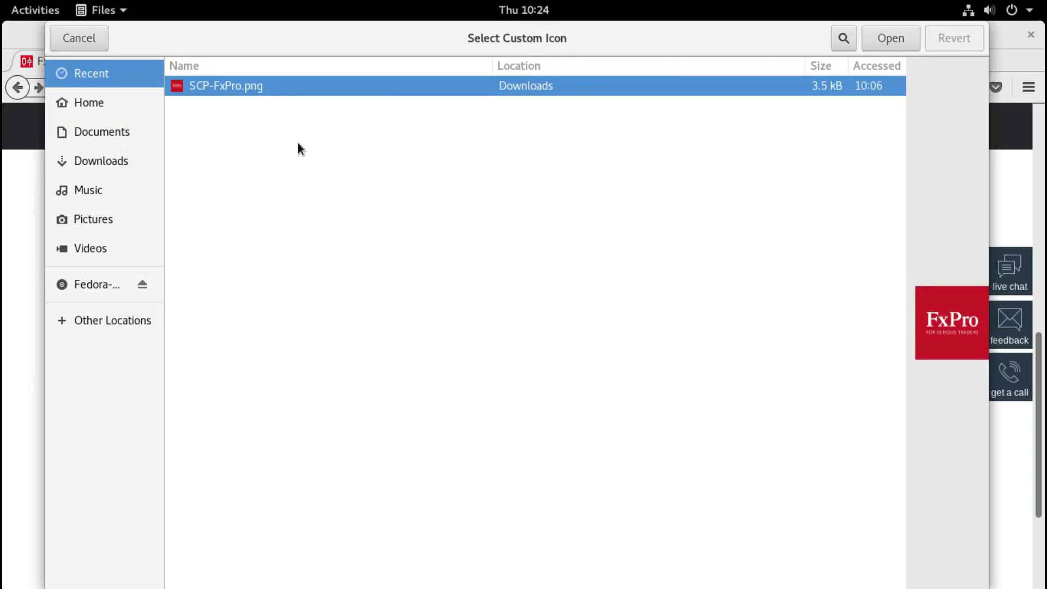
pyautogui.doubleClick(217, 88)
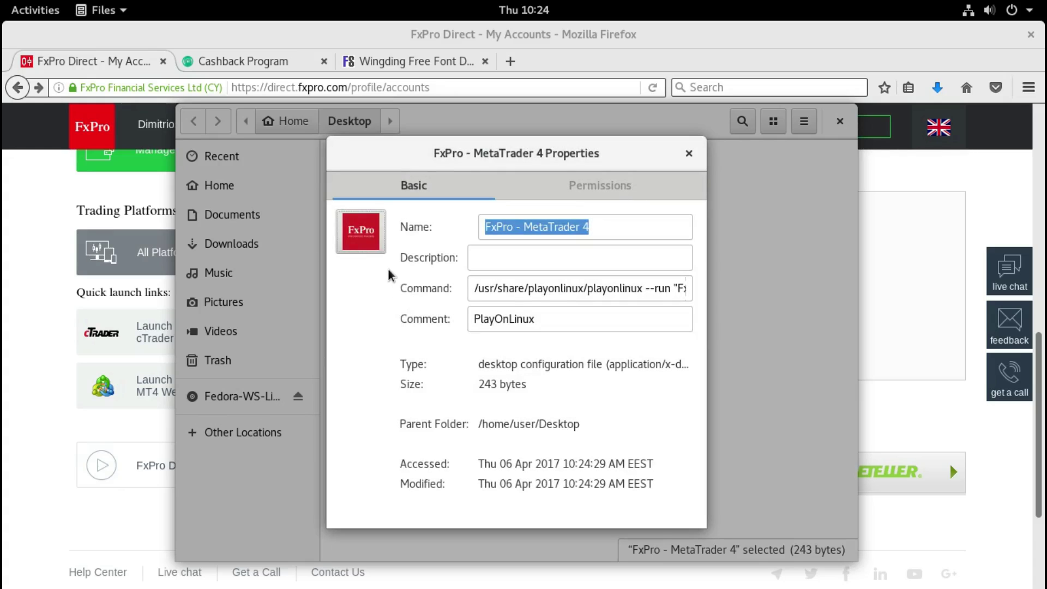
pyautogui.click(598, 195)
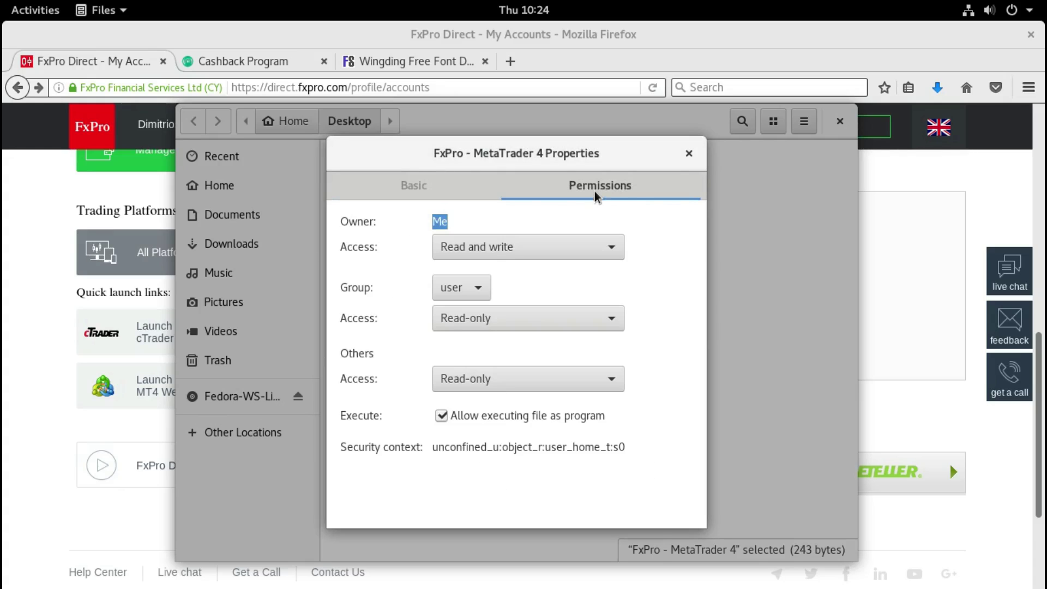
pyautogui.click(688, 154)
pyautogui.click(664, 332)
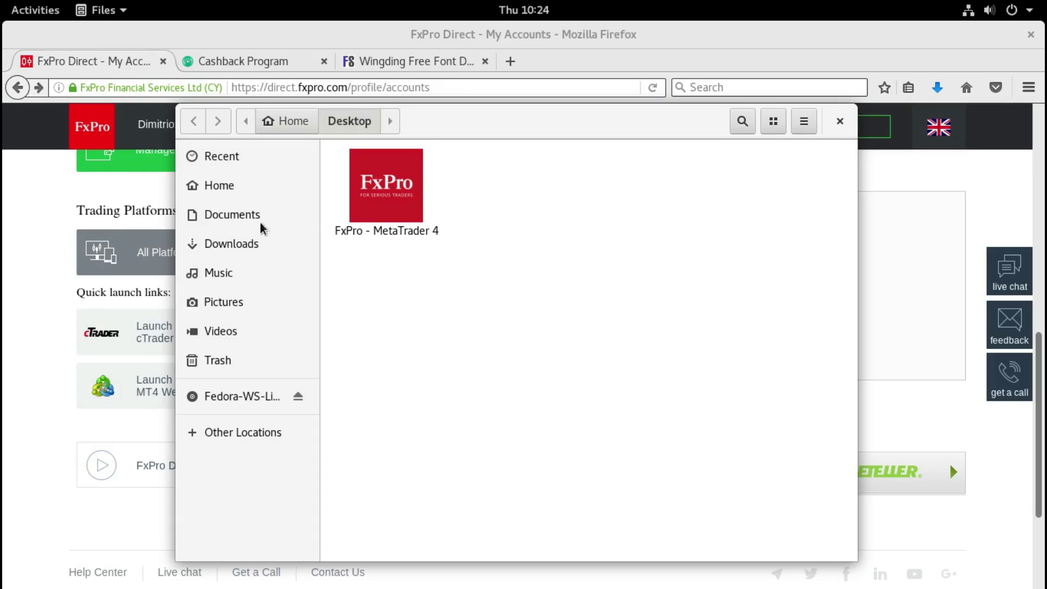
# Step: Open a new Files window and cut the FxPro - MetaTrader 4 launcher from Desktop
pyautogui.click(208, 191)
pyautogui.doubleClick(405, 223)
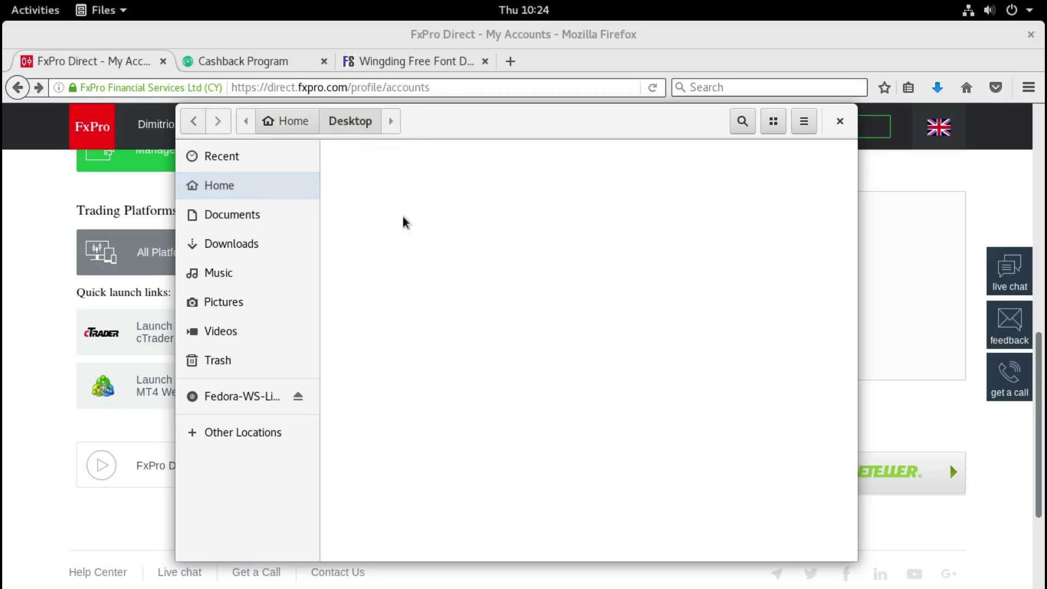
pyautogui.click(33, 11)
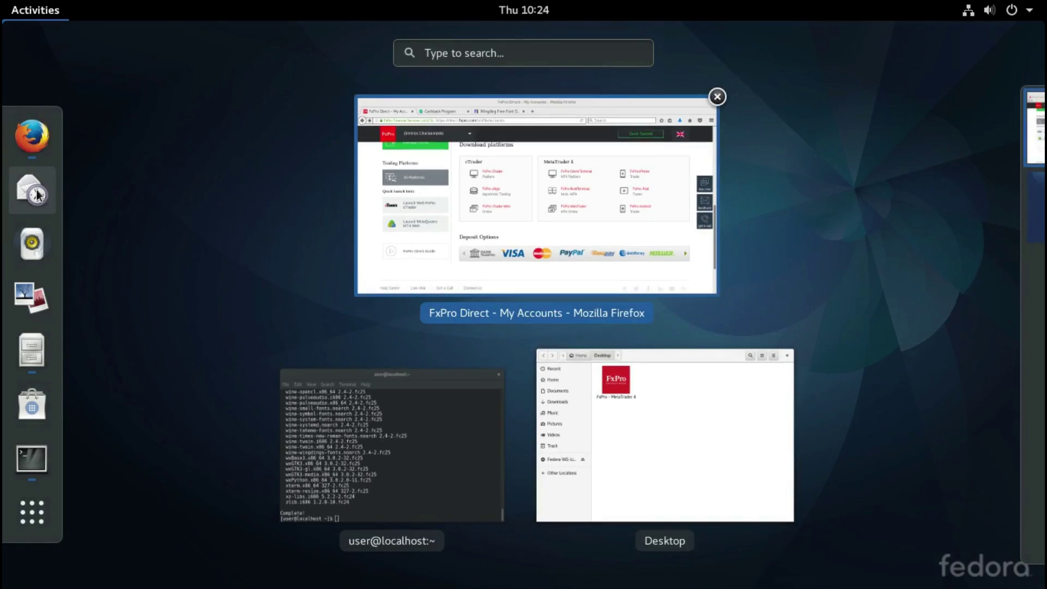
pyautogui.click(34, 516)
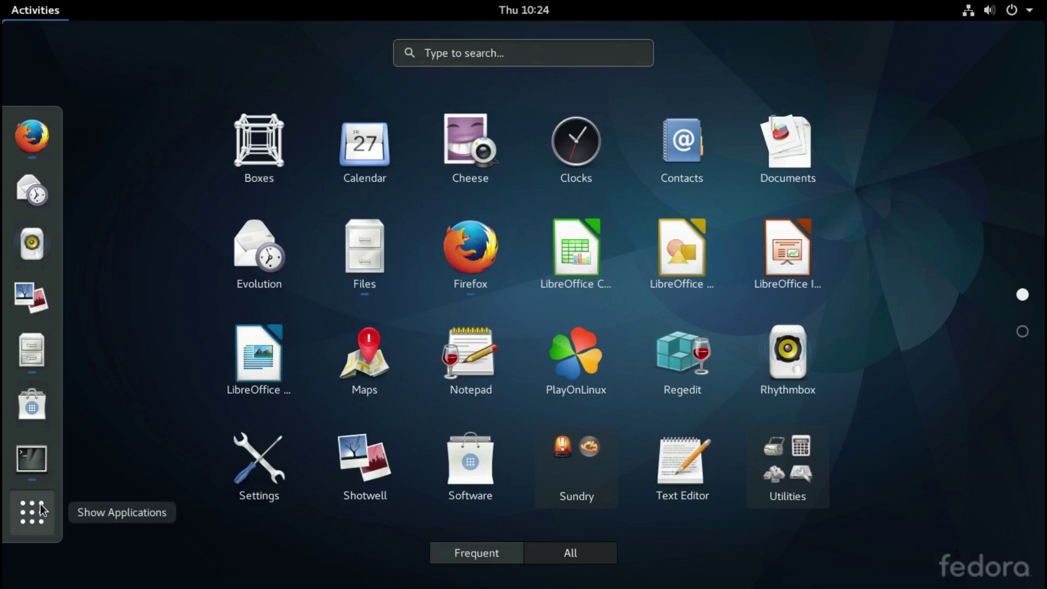
pyautogui.click(32, 361)
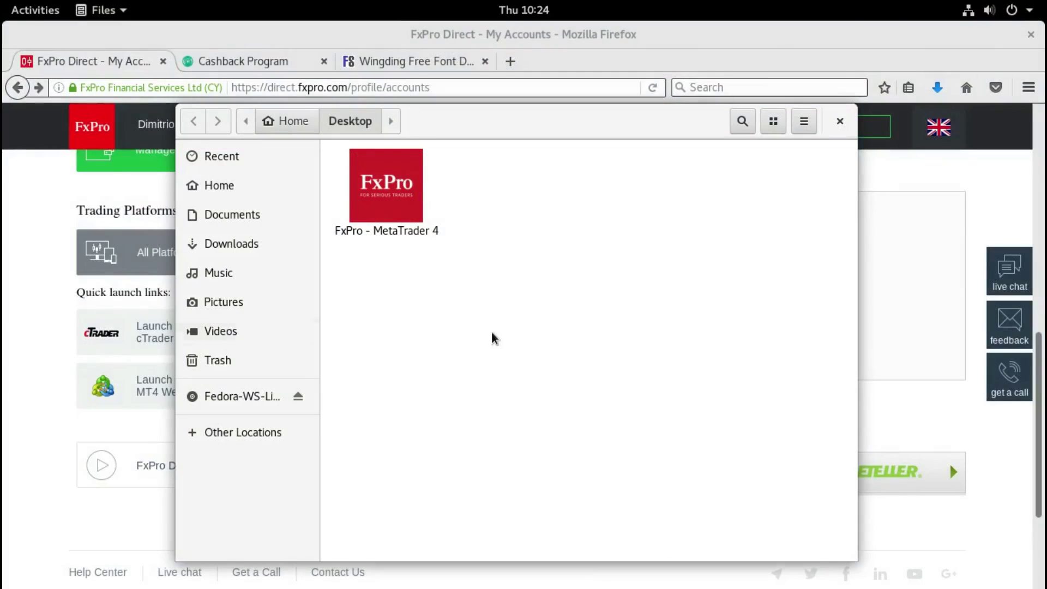
pyautogui.rightClick(383, 217)
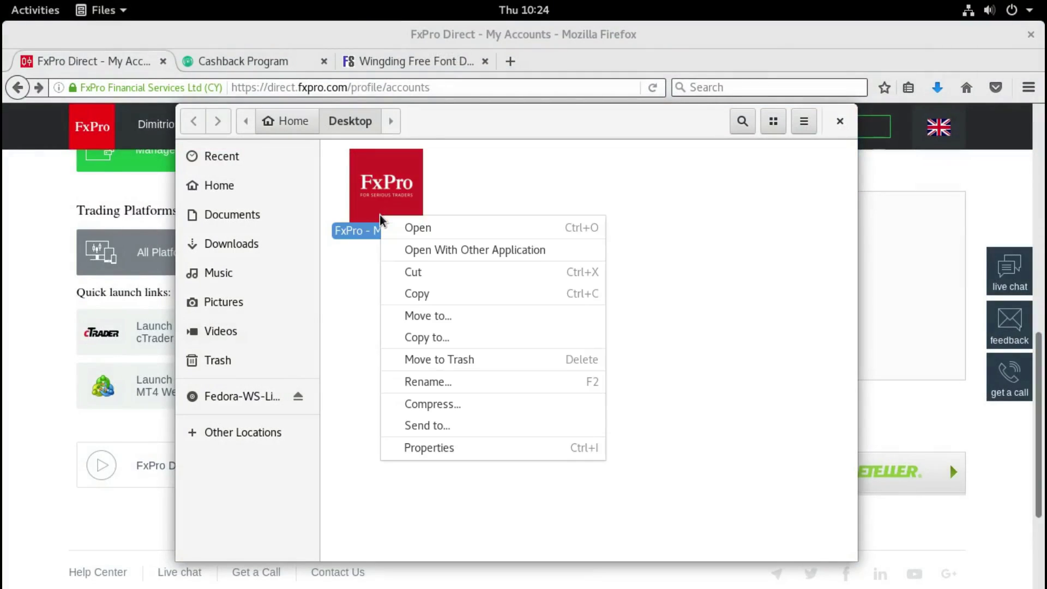
pyautogui.click(427, 284)
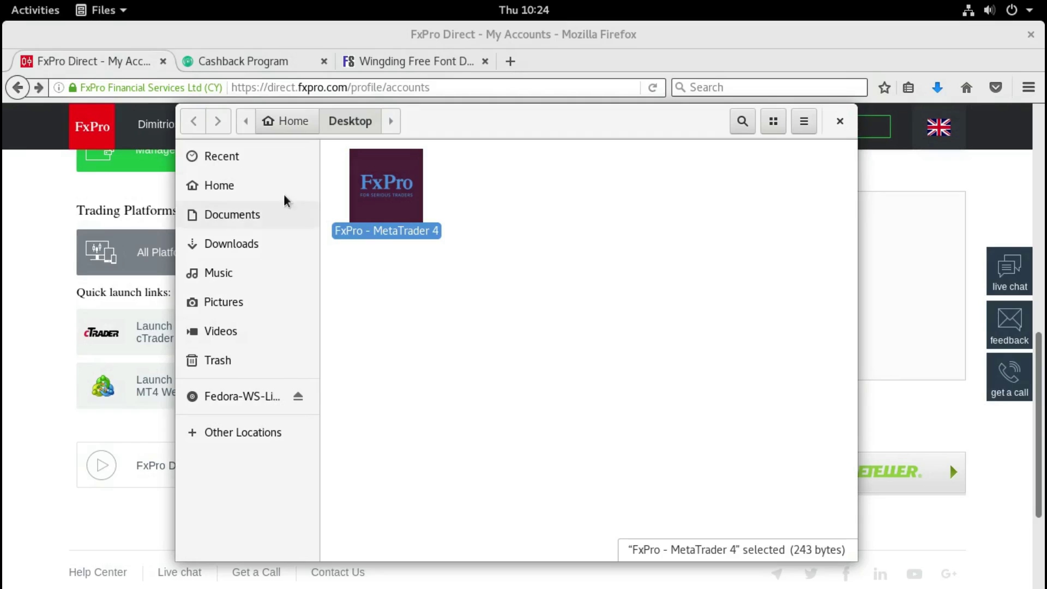
# Step: Show hidden files and paste the launcher into ~/.local/share/applications
pyautogui.click(241, 194)
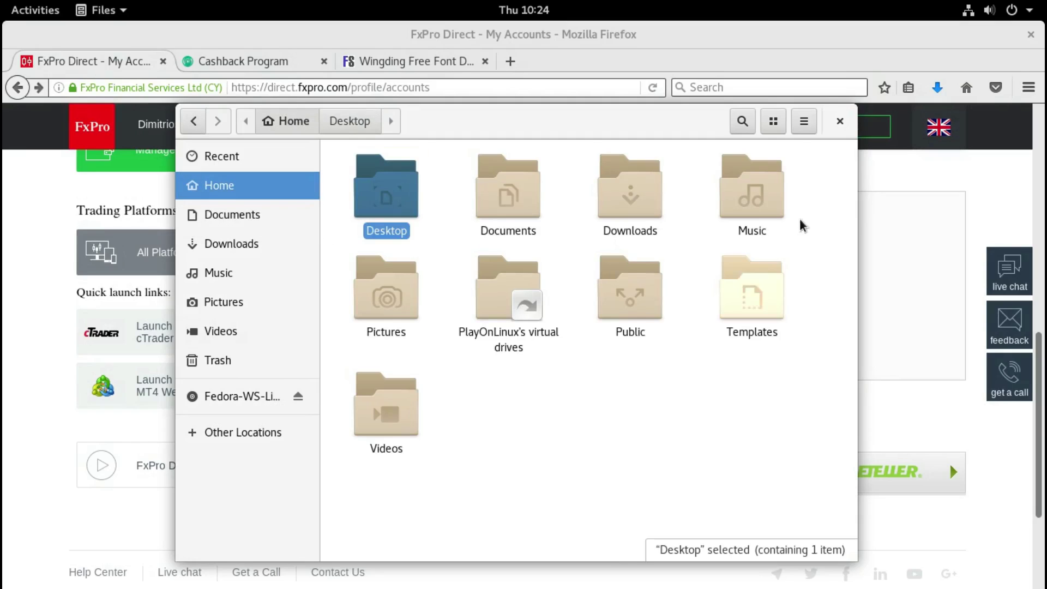
pyautogui.click(802, 128)
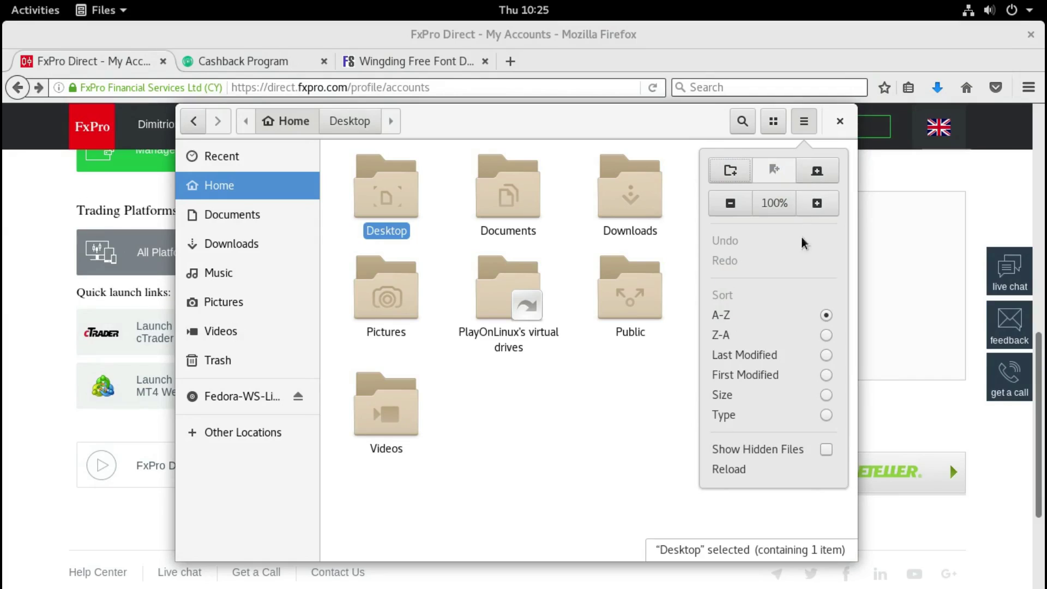
pyautogui.click(827, 449)
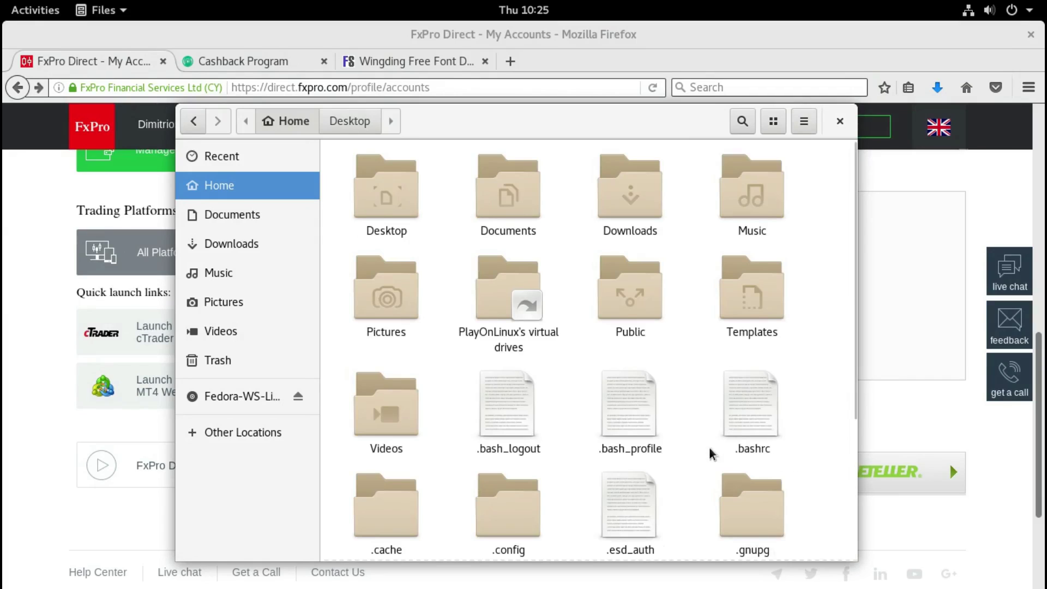
pyautogui.scroll(-2, 596, 450)
pyautogui.click(507, 507)
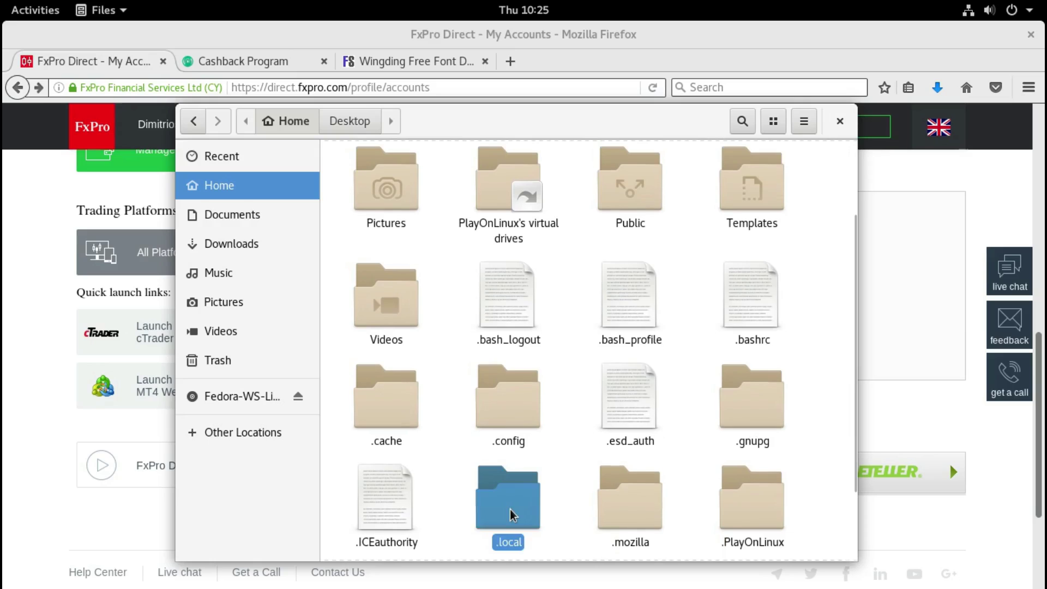
pyautogui.doubleClick(508, 507)
pyautogui.doubleClick(386, 198)
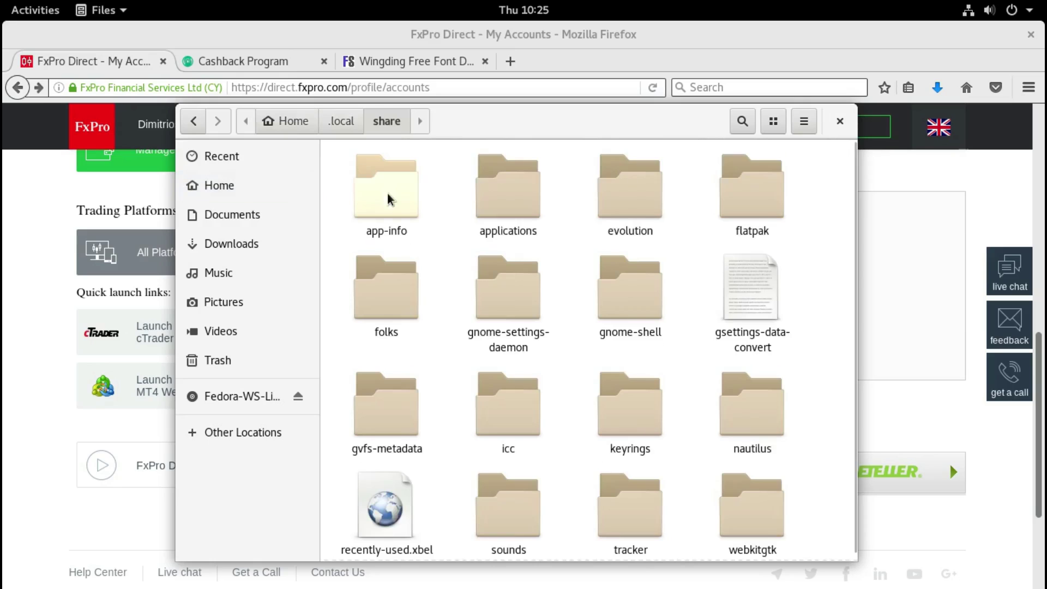
pyautogui.click(508, 197)
pyautogui.doubleClick(507, 198)
pyautogui.rightClick(465, 211)
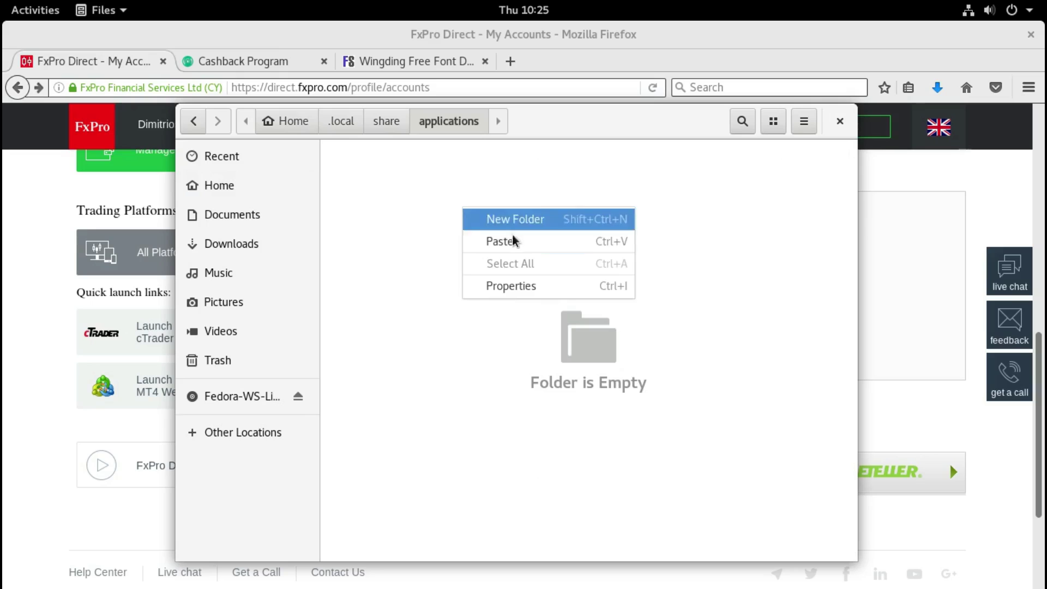
pyautogui.click(489, 243)
pyautogui.click(517, 314)
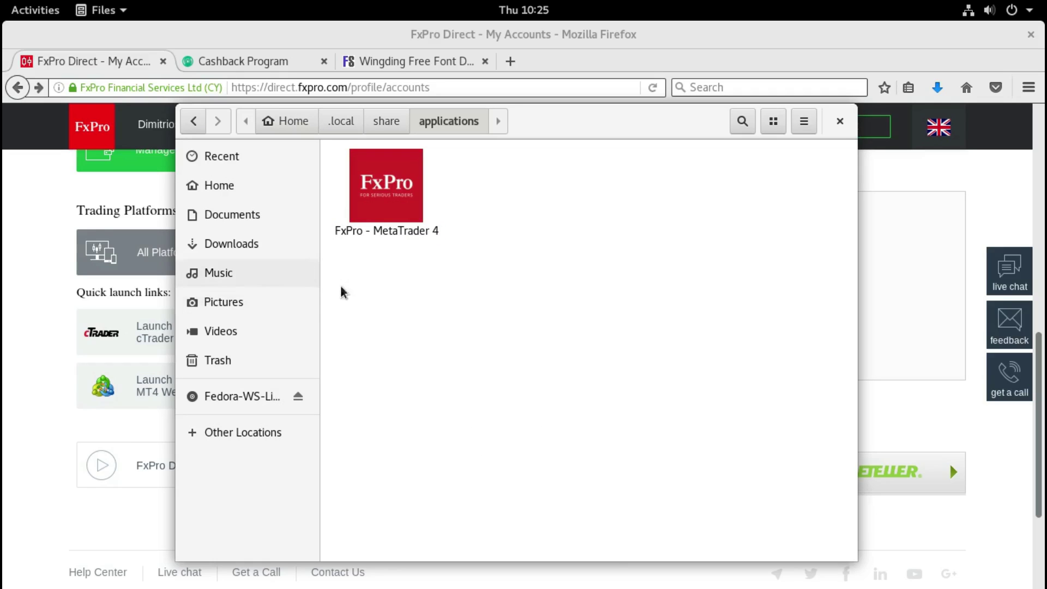
pyautogui.click(38, 10)
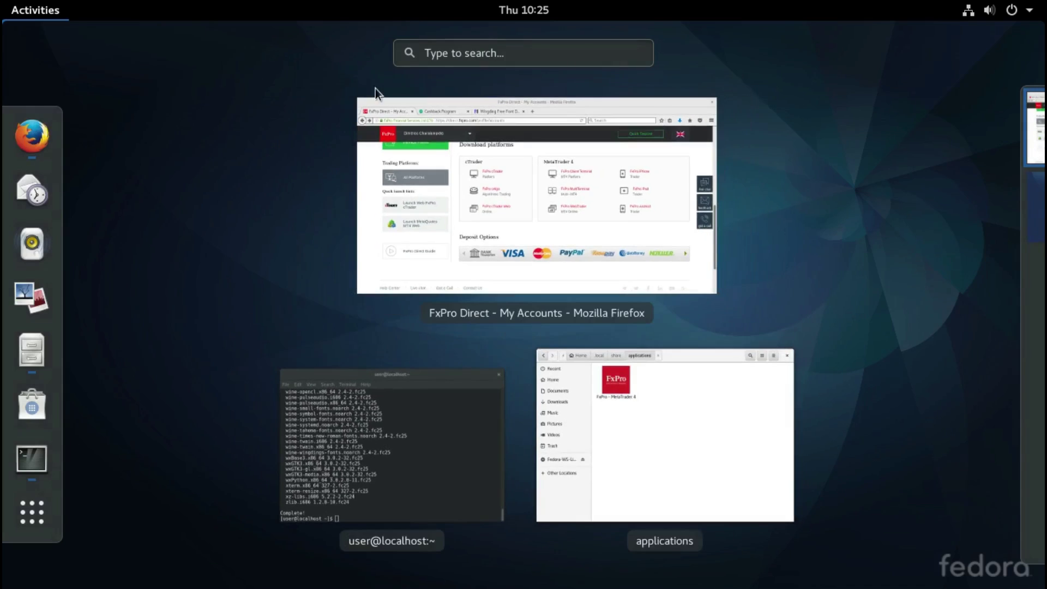
pyautogui.click(460, 54)
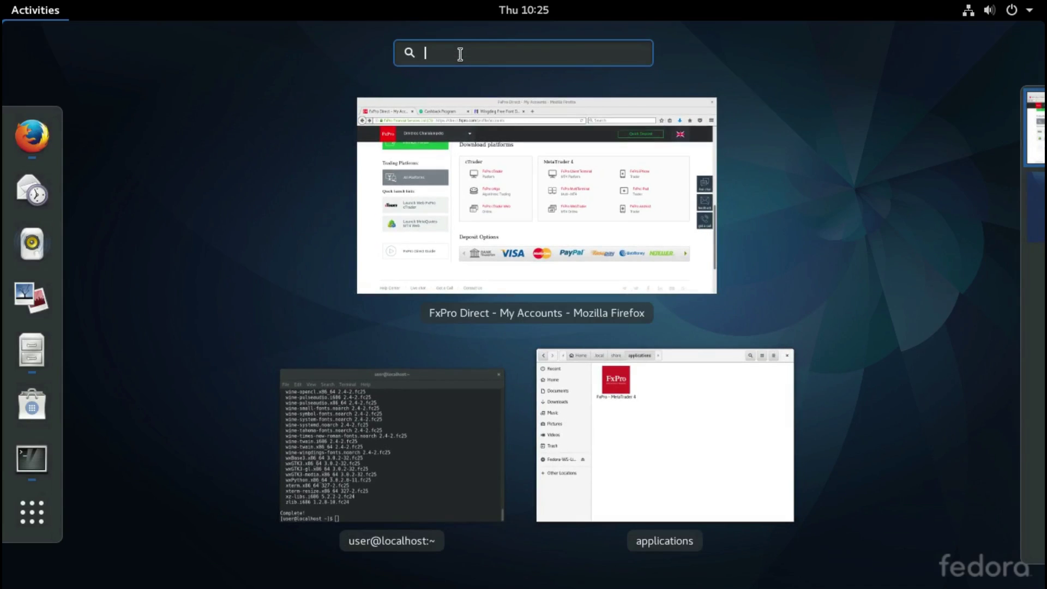
pyautogui.write('fxpro')
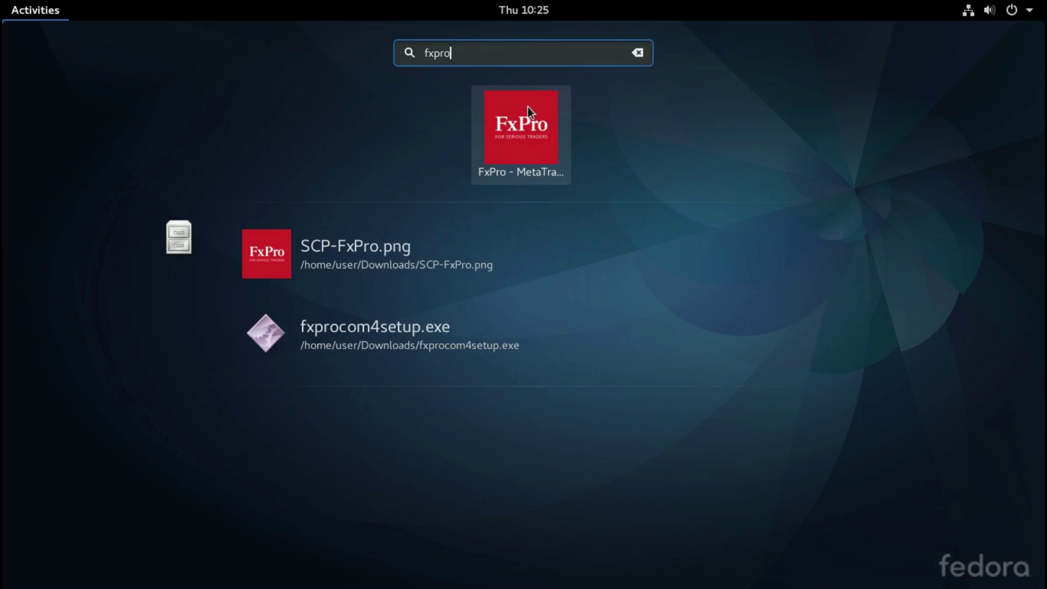
pyautogui.press('BackSpace')
pyautogui.press('BackSpace')
pyautogui.press('BackSpace')
pyautogui.press('BackSpace')
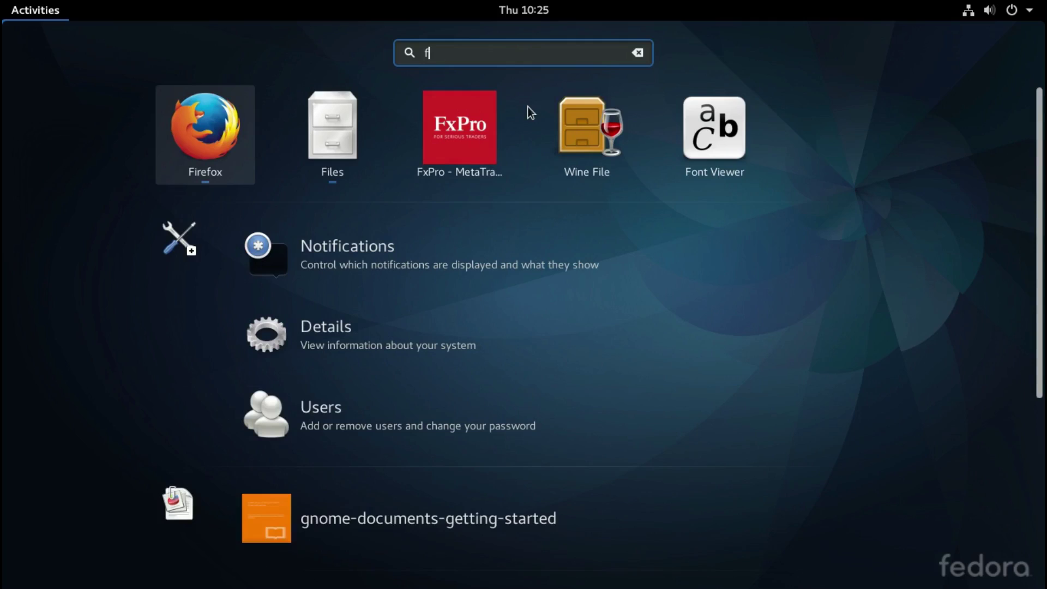
pyautogui.click(638, 52)
pyautogui.click(32, 512)
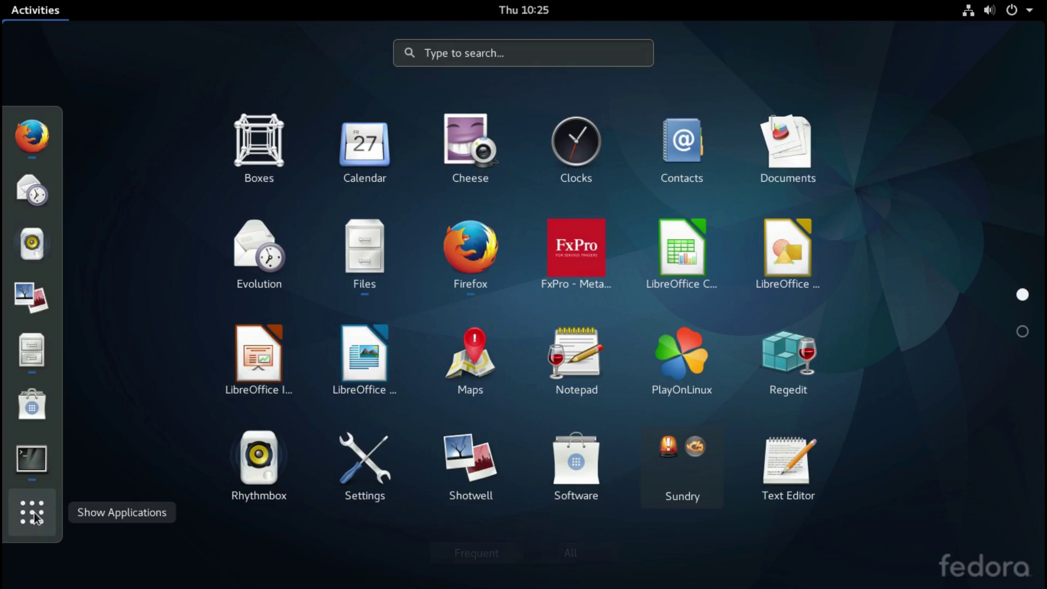
pyautogui.click(34, 352)
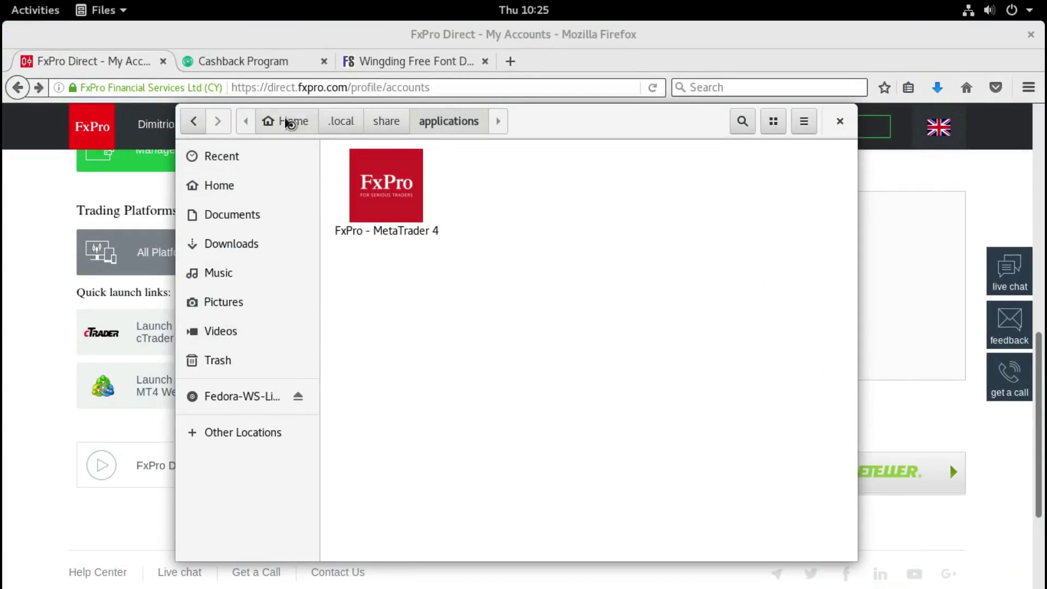
# Step: Return to the Home folder and hide hidden files again
pyautogui.click(285, 121)
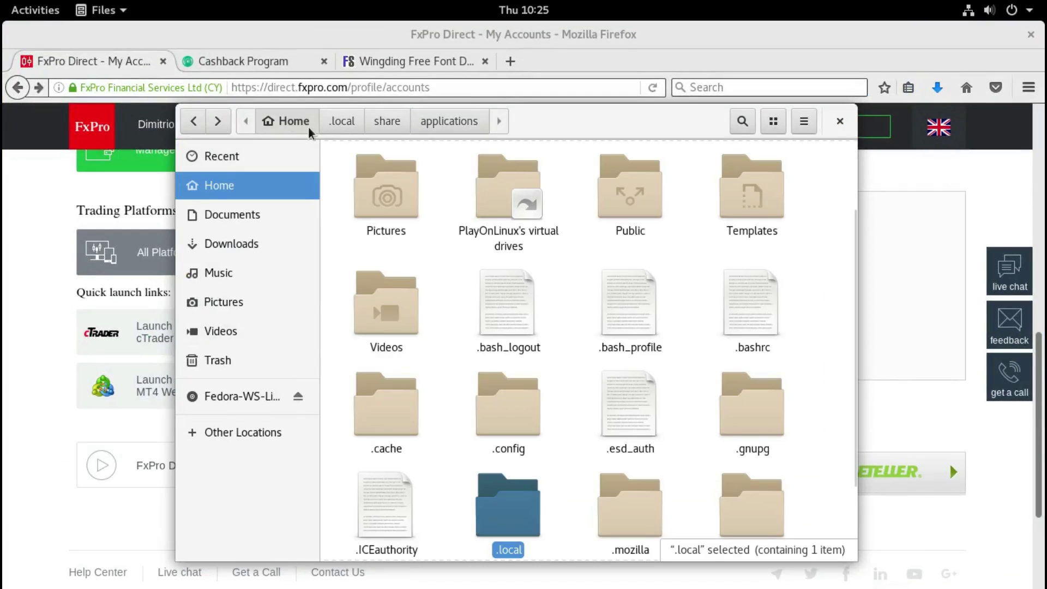
pyautogui.click(804, 121)
pyautogui.click(828, 451)
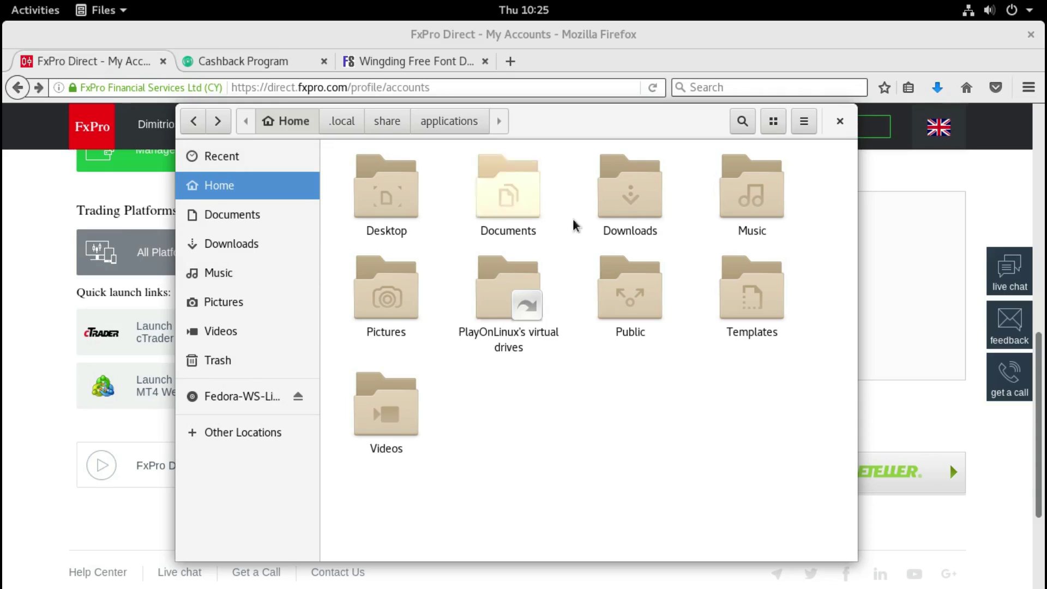
# Step: Extract WINGDING.zip in Downloads and copy the WINGDING.TTF font file
pyautogui.doubleClick(639, 206)
pyautogui.rightClick(374, 236)
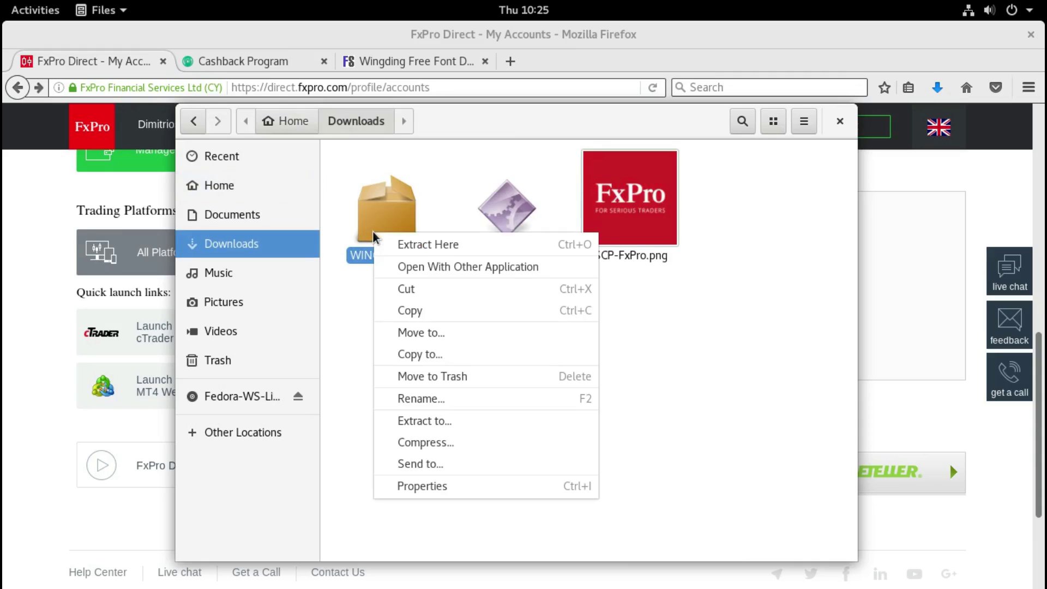
pyautogui.click(468, 249)
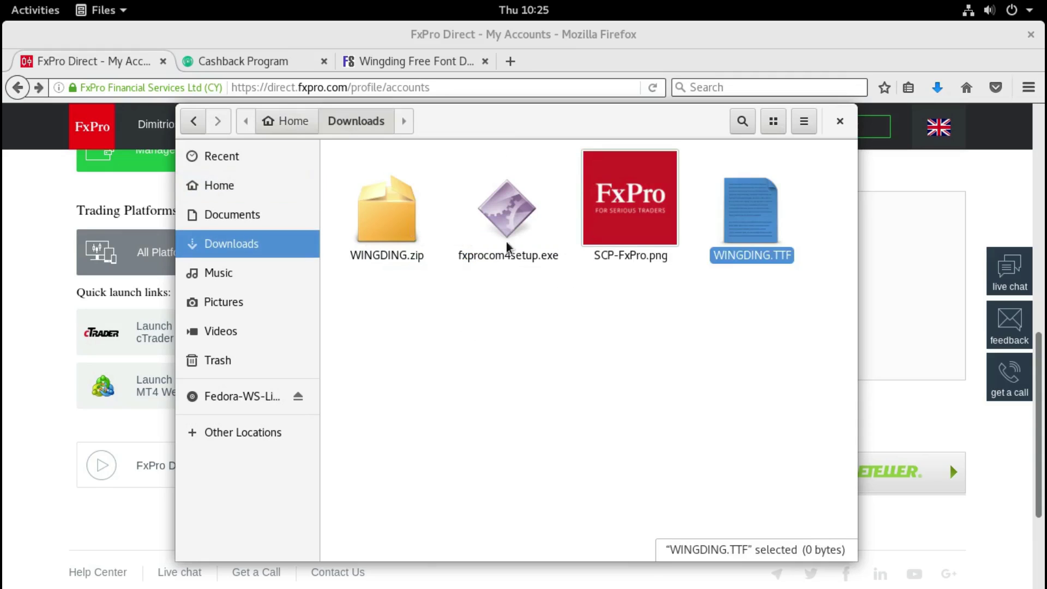
pyautogui.click(782, 329)
pyautogui.moveTo(784, 347); pyautogui.dragTo(744, 206)
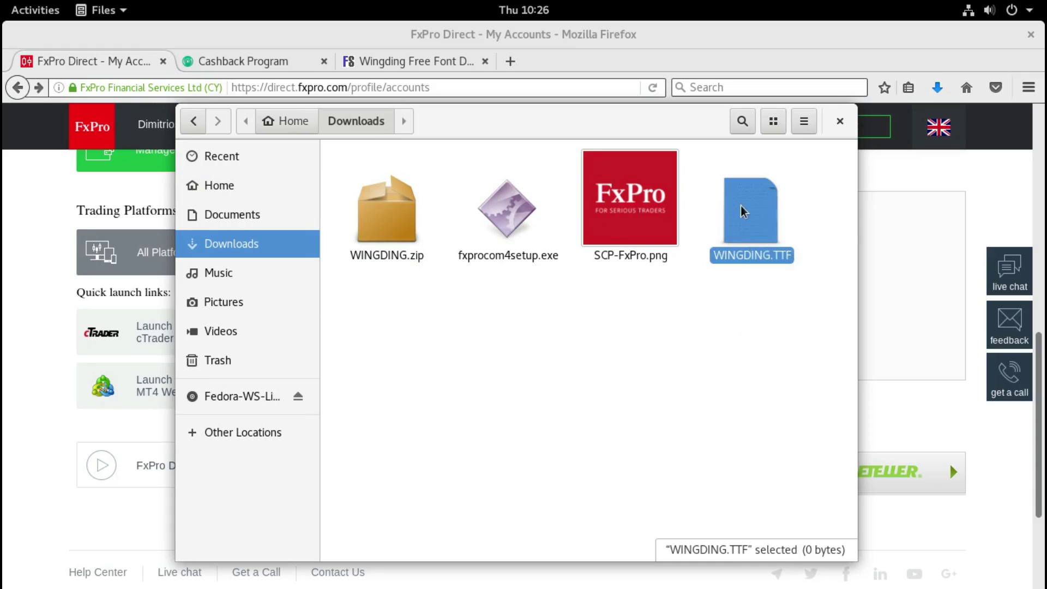
pyautogui.rightClick(743, 206)
pyautogui.click(785, 281)
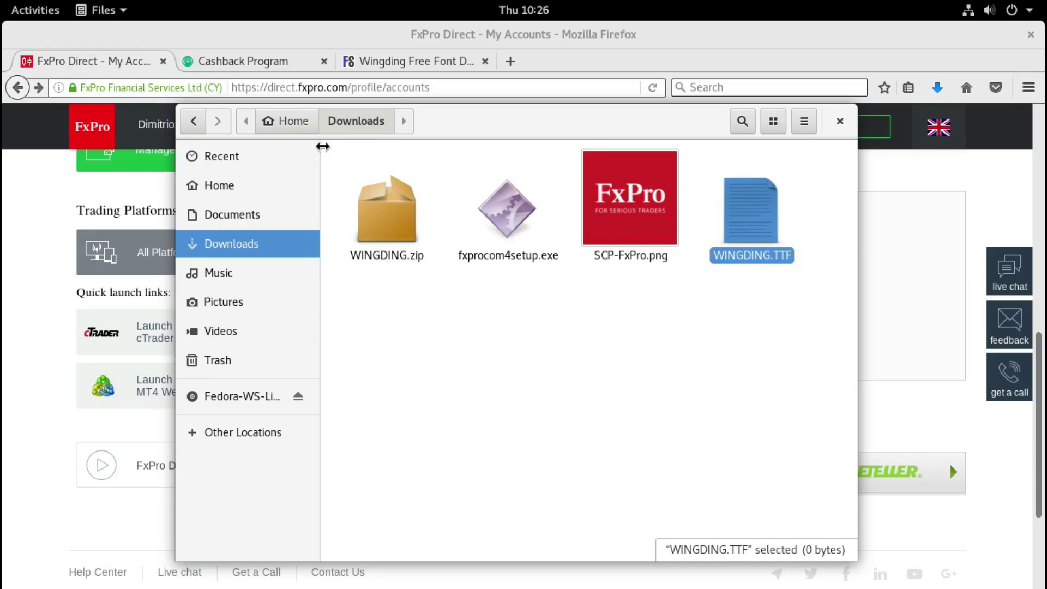
# Step: Paste WINGDING.TTF into the fxpro_mt4 drive_c/windows/Fonts folder, then return Home
pyautogui.click(293, 121)
pyautogui.doubleClick(515, 299)
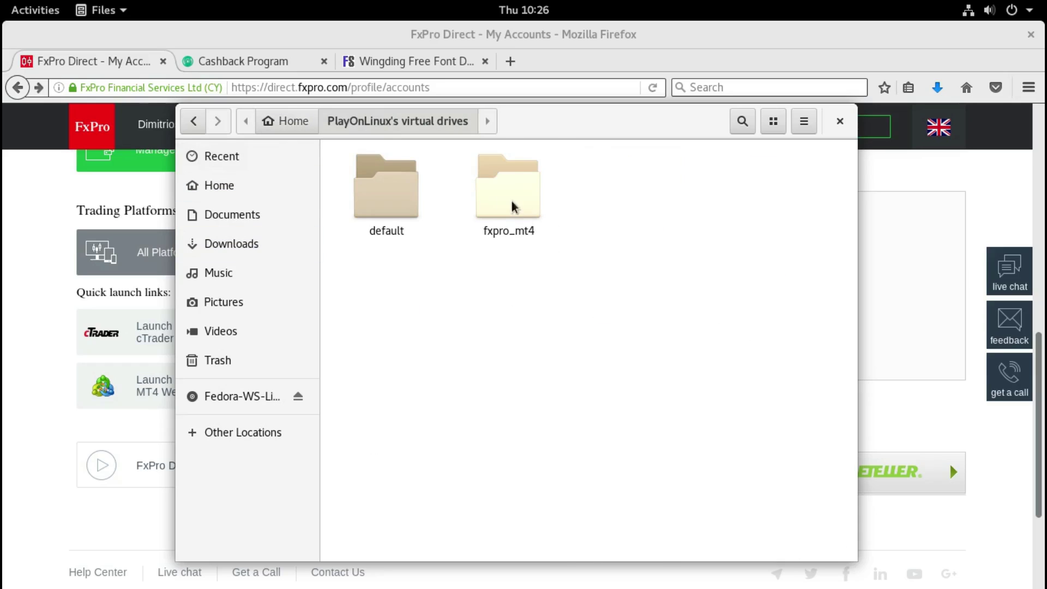
pyautogui.doubleClick(509, 197)
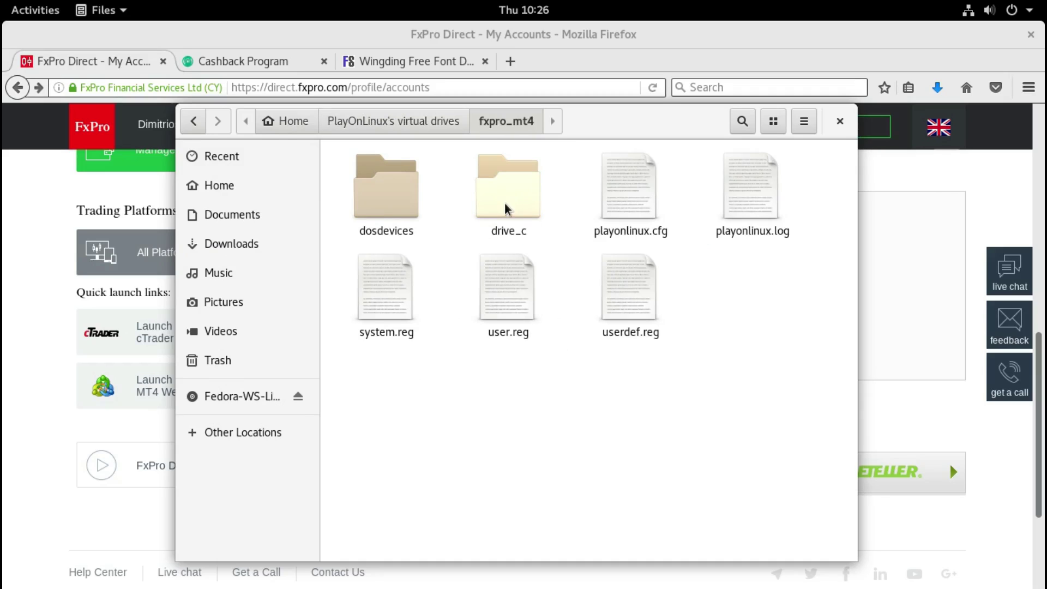
pyautogui.doubleClick(516, 206)
pyautogui.doubleClick(622, 205)
pyautogui.doubleClick(634, 203)
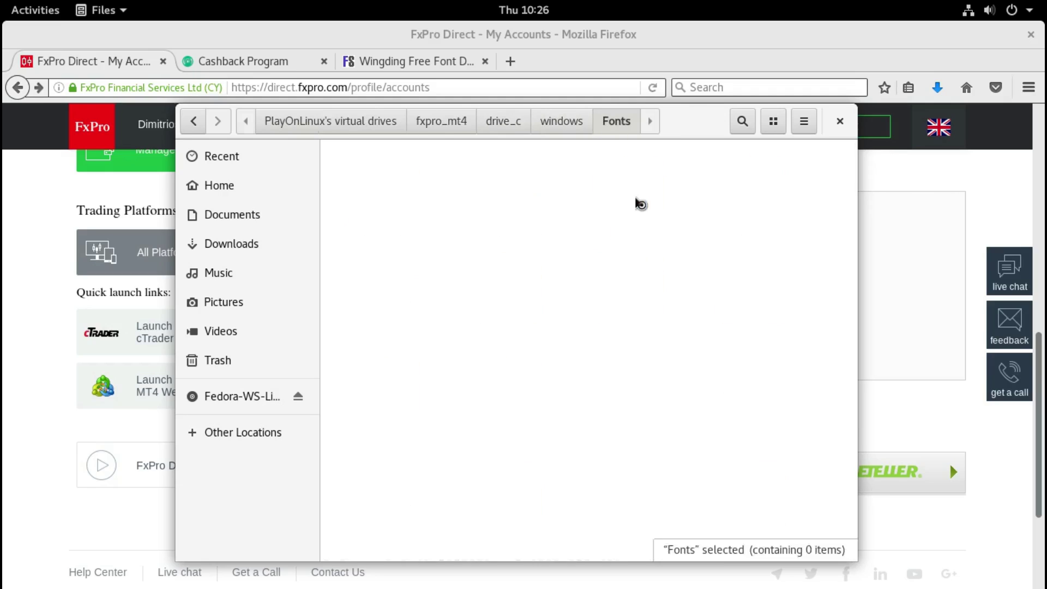
pyautogui.rightClick(582, 227)
pyautogui.click(633, 261)
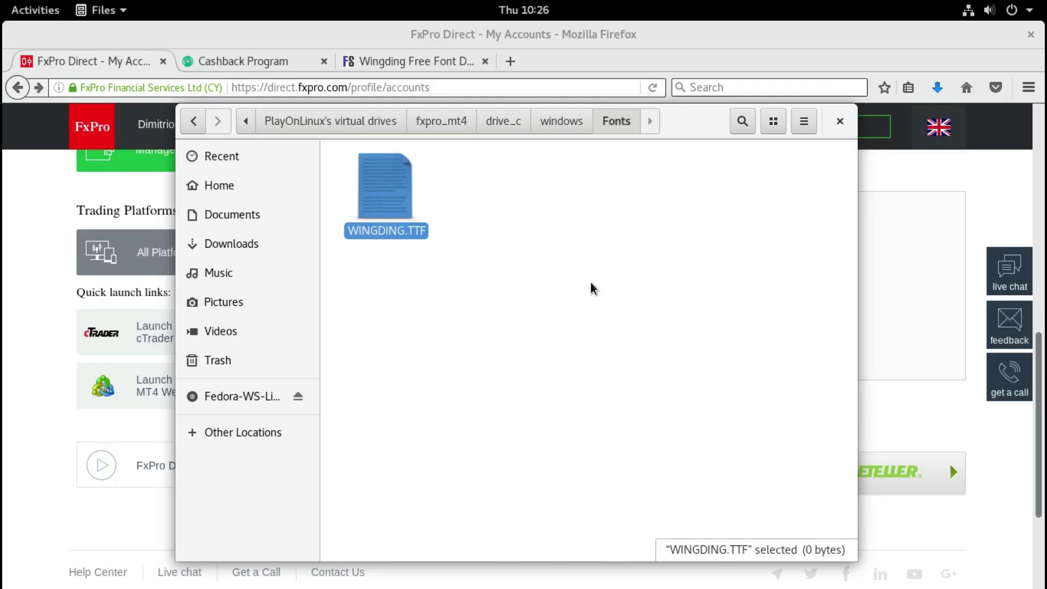
pyautogui.click(264, 188)
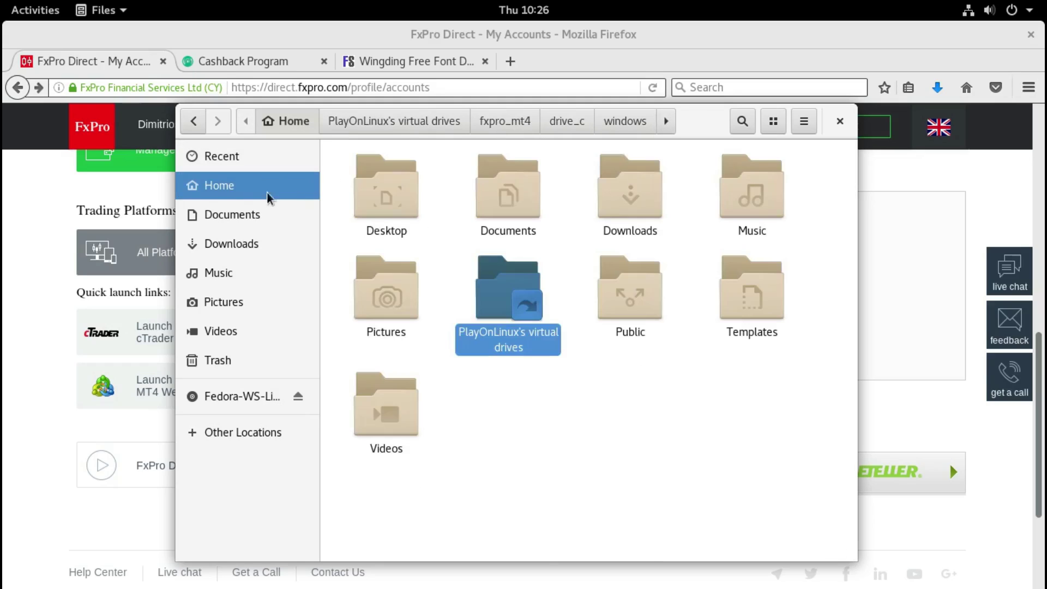
pyautogui.click(513, 466)
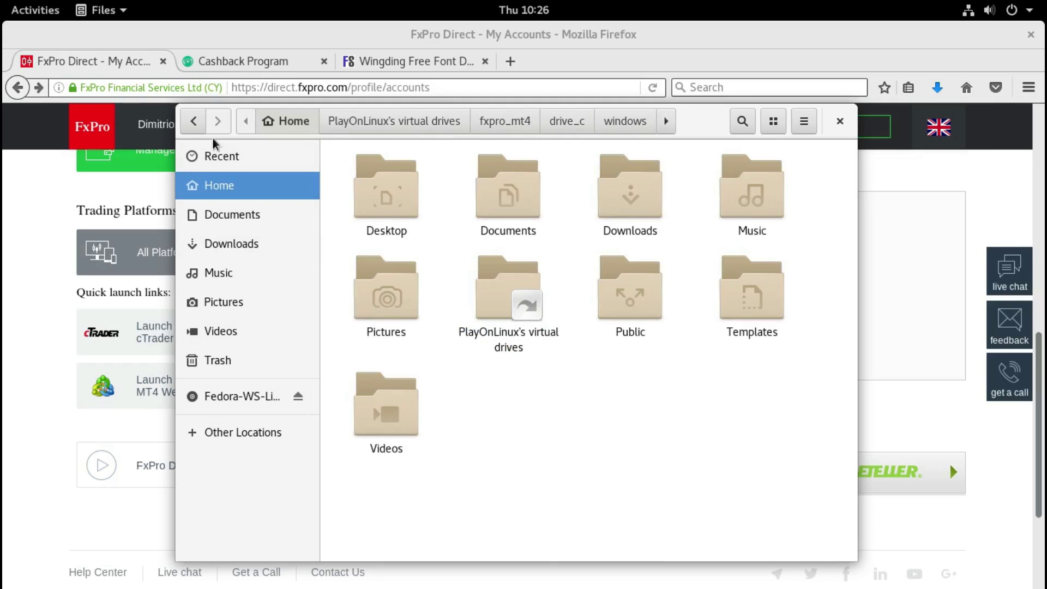
pyautogui.click(24, 15)
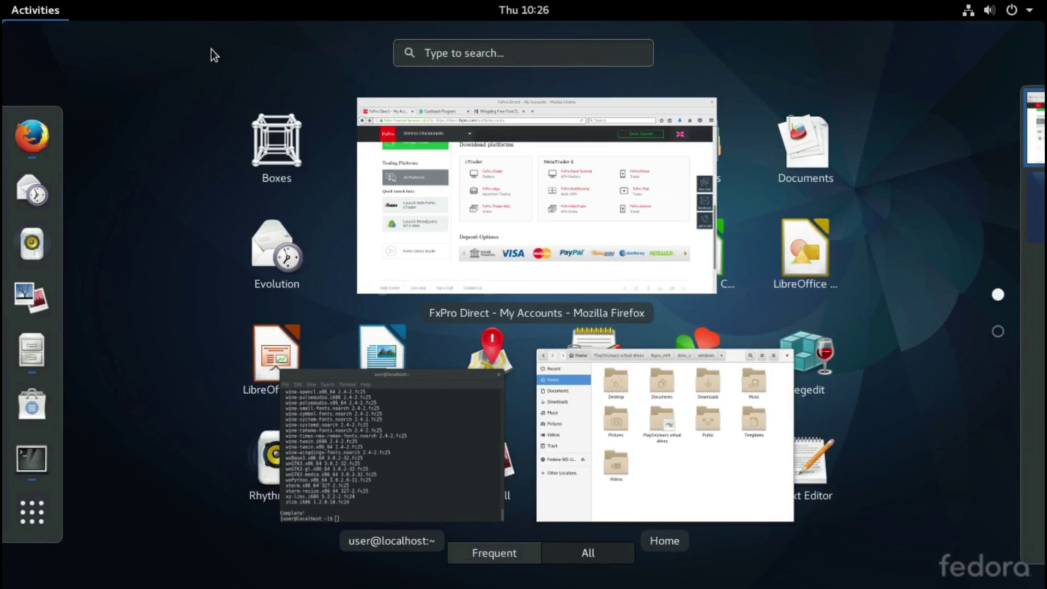
# Step: Search 'met' in Activities and start the FxPro - MetaTrader 4 launcher
pyautogui.write('met')
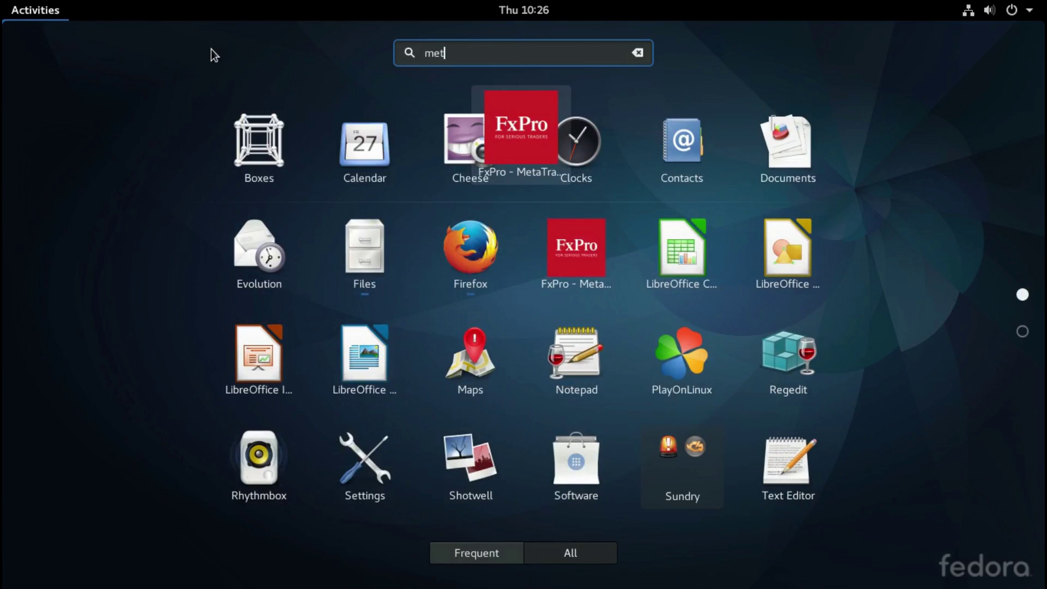
pyautogui.click(524, 111)
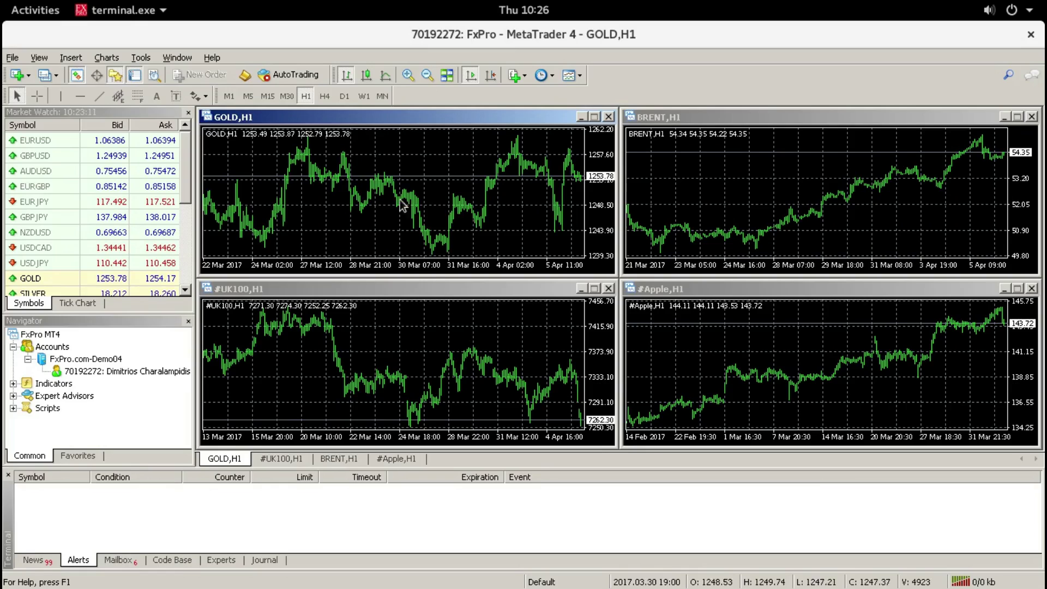
# Step: Try the Thumbs Up and then Arrow Up markers from the Arrows dropdown on the GOLD chart
pyautogui.click(200, 96)
pyautogui.click(221, 116)
pyautogui.click(200, 97)
pyautogui.click(205, 151)
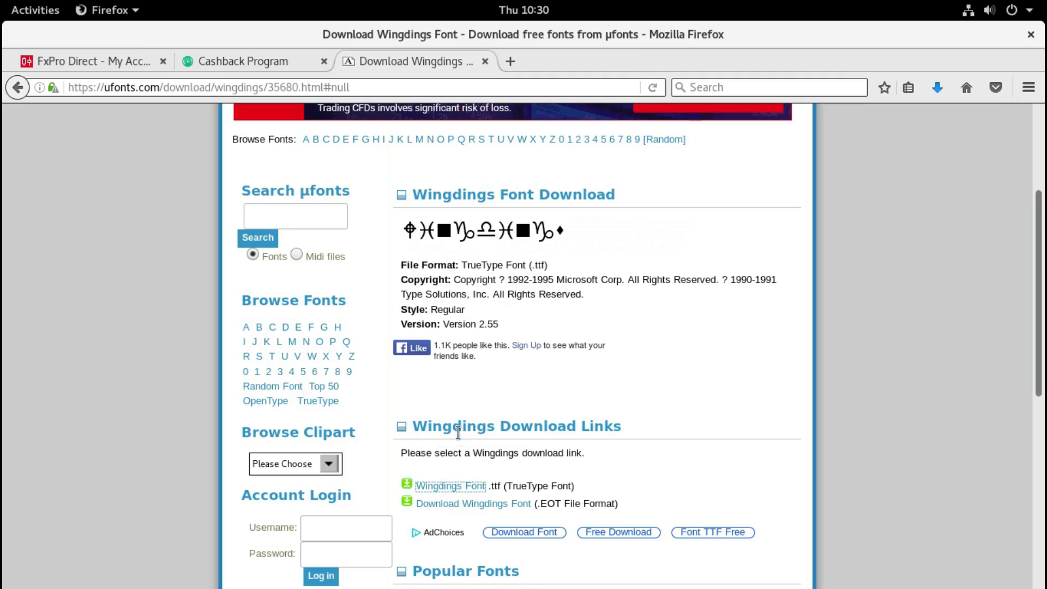
# Step: Download the Wingdings .ttf font and bring up Files showing the Downloads folder
pyautogui.click(447, 487)
pyautogui.moveTo(1, 0)
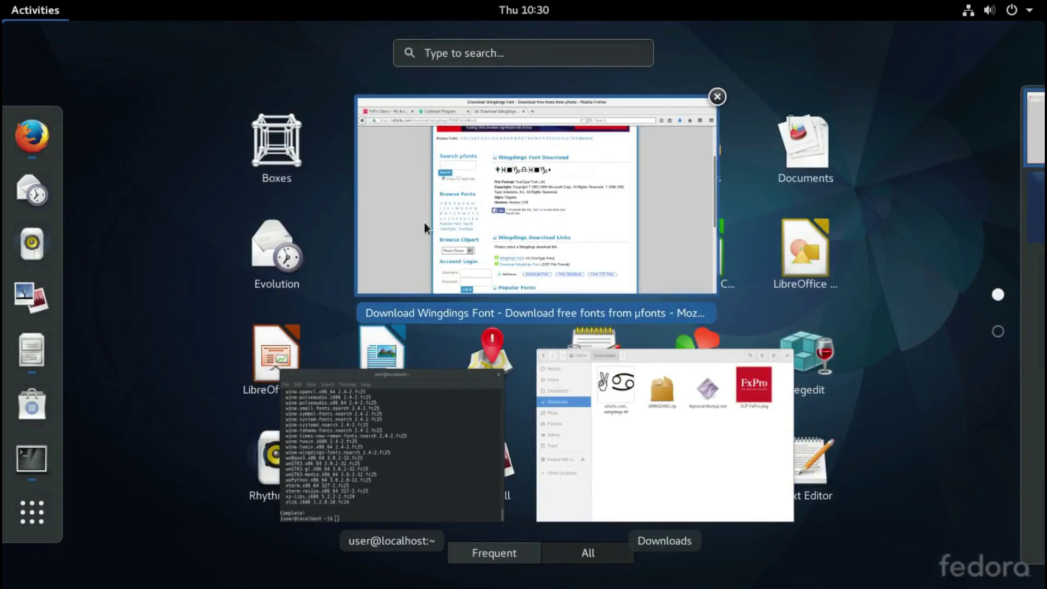
pyautogui.click(639, 423)
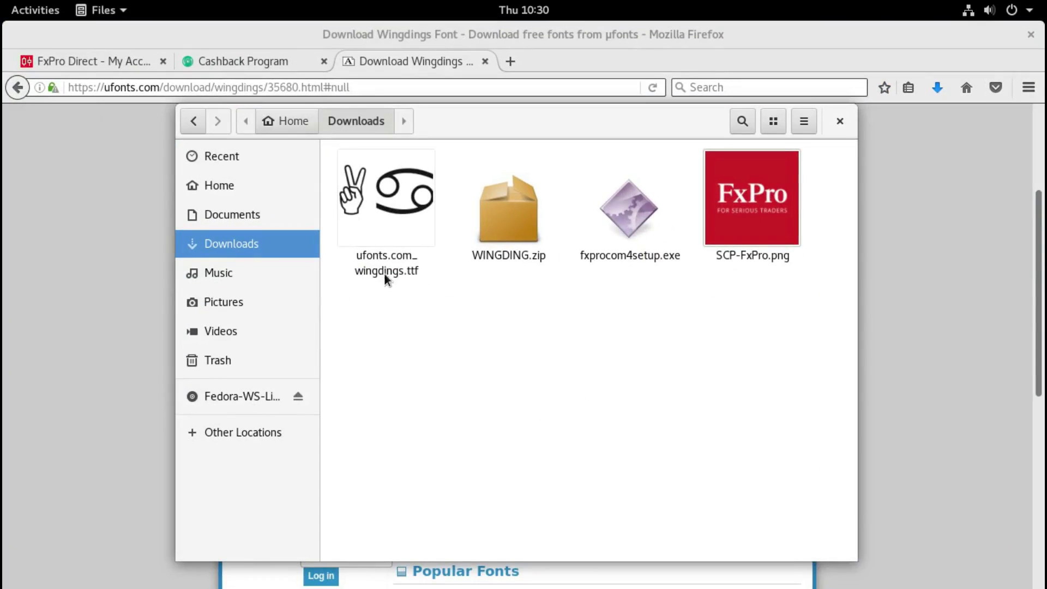
# Step: Rename the downloaded ufonts.com_wingdings.ttf to wingdings.ttf
pyautogui.moveTo(415, 332); pyautogui.dragTo(385, 264)
pyautogui.press('F2')
pyautogui.press('Home')
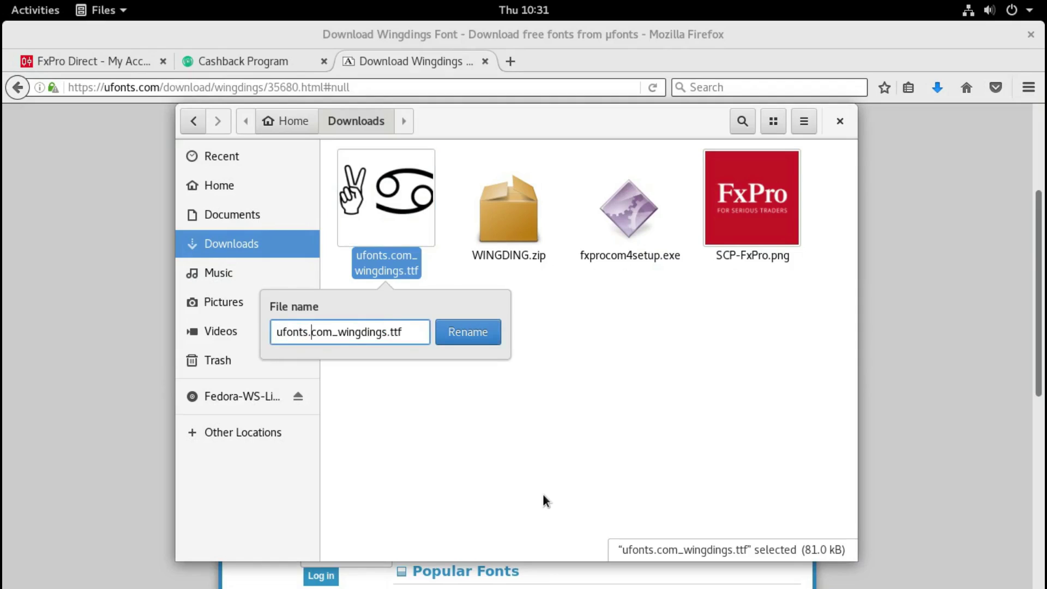
pyautogui.press('BackSpace')
pyautogui.press('BackSpace')
pyautogui.press('BackSpace')
pyautogui.press('BackSpace')
pyautogui.press('BackSpace')
pyautogui.press('BackSpace')
pyautogui.press('BackSpace')
pyautogui.press('BackSpace')
pyautogui.press('BackSpace')
pyautogui.press('BackSpace')
pyautogui.press('BackSpace')
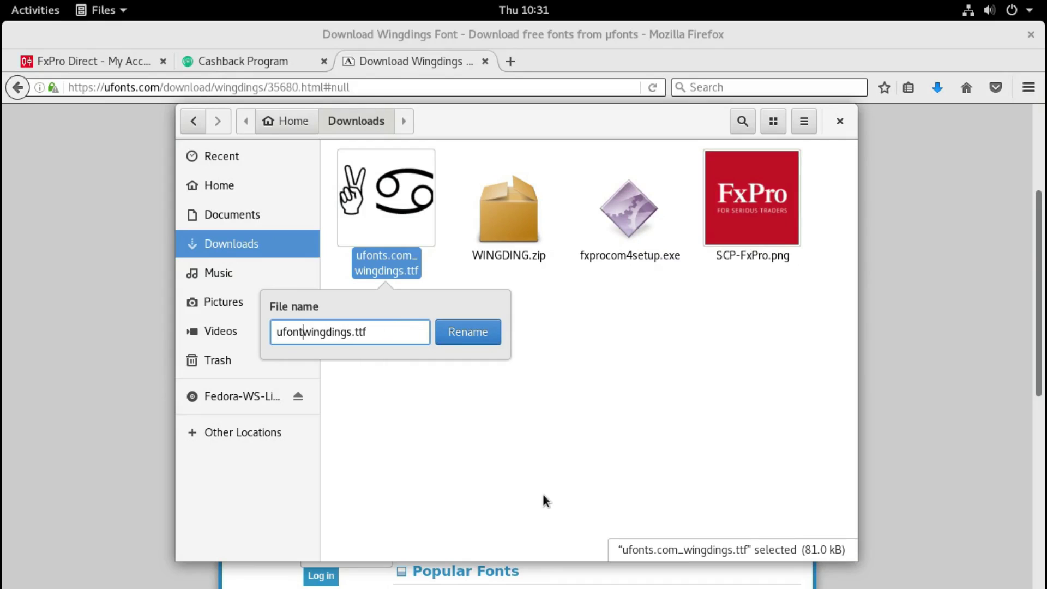
pyautogui.press('Return')
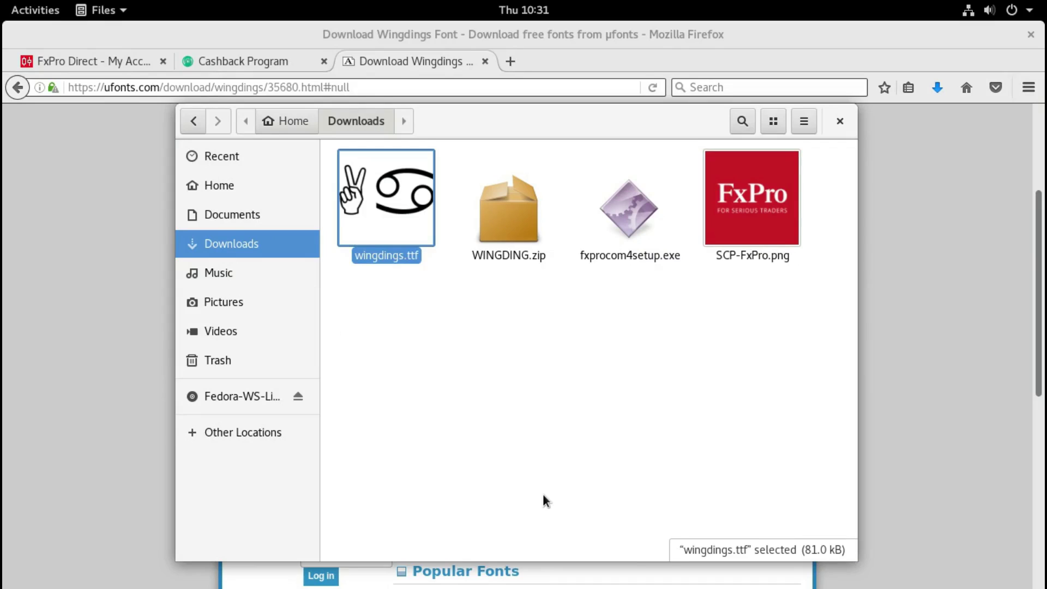
pyautogui.click(456, 355)
# Step: Copy wingdings.ttf and browse to PlayOnLinux's virtual drives/fxpro_mt4/drive_c/windows/Fonts
pyautogui.moveTo(438, 357); pyautogui.dragTo(381, 224)
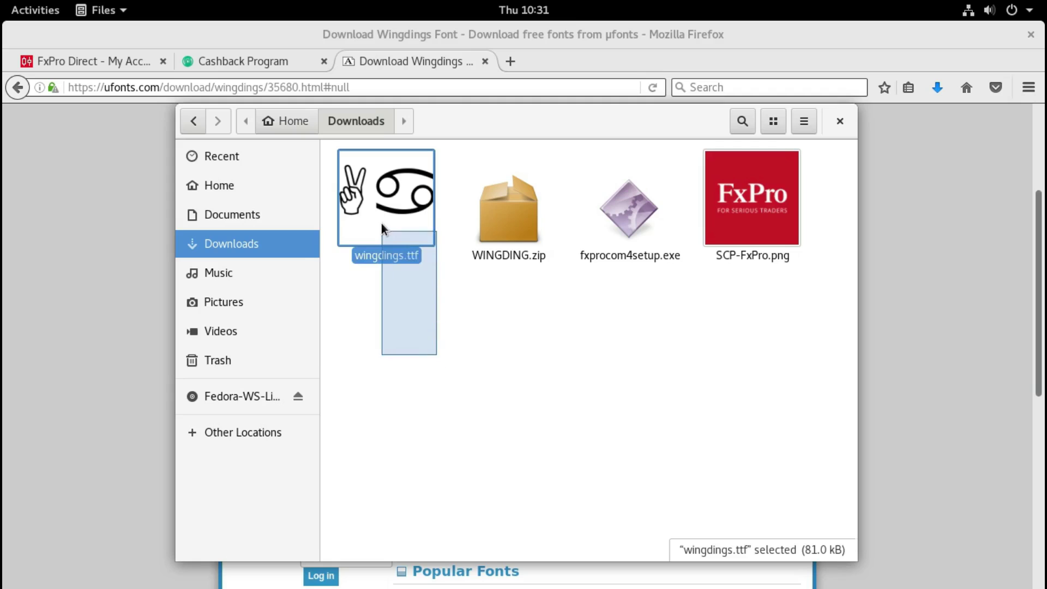
pyautogui.rightClick(404, 216)
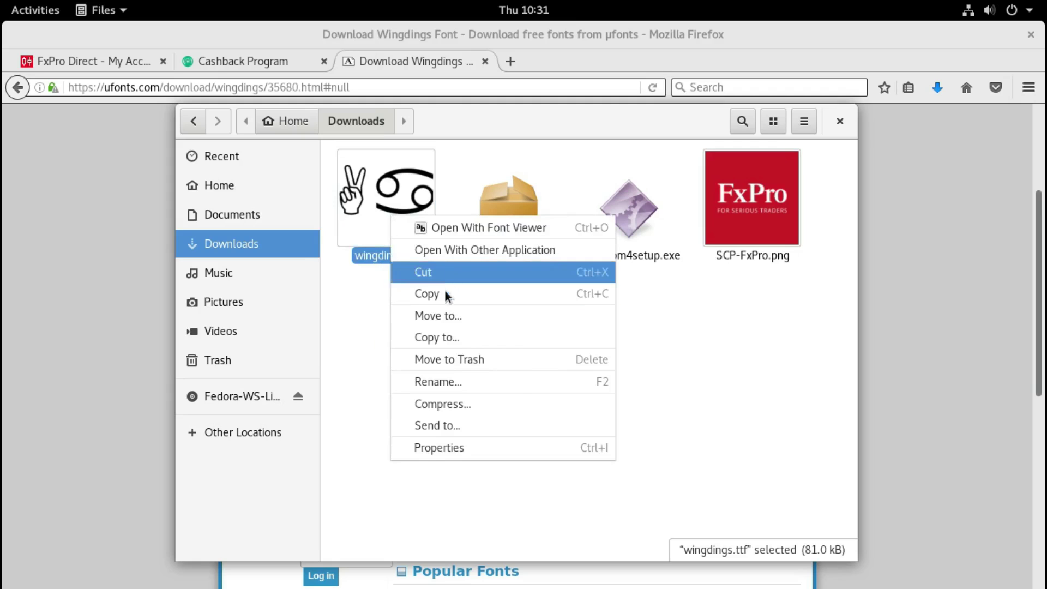
pyautogui.click(405, 217)
pyautogui.click(306, 131)
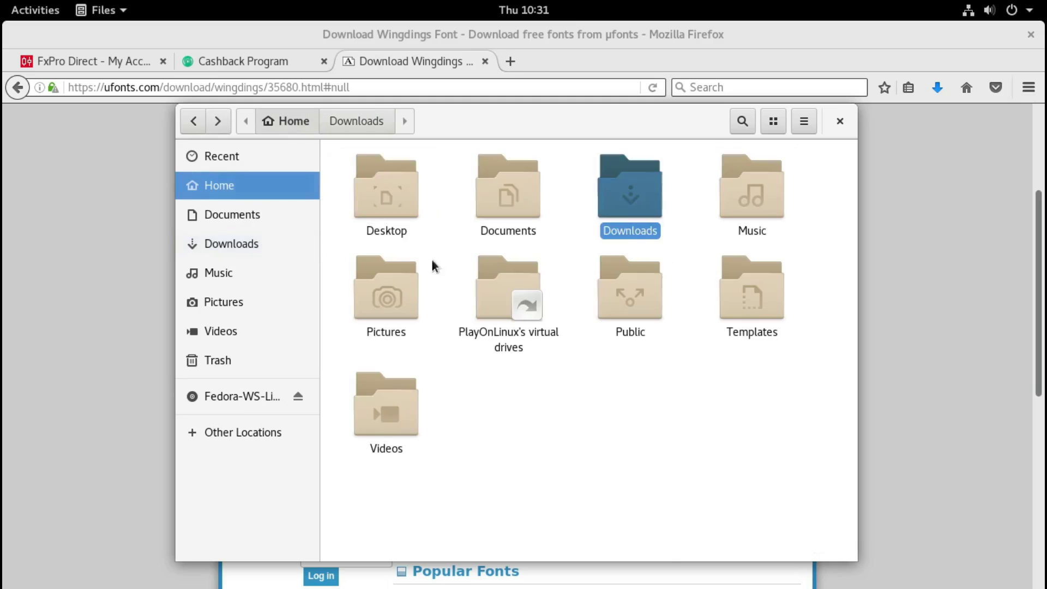
pyautogui.click(498, 316)
pyautogui.doubleClick(499, 306)
pyautogui.doubleClick(506, 206)
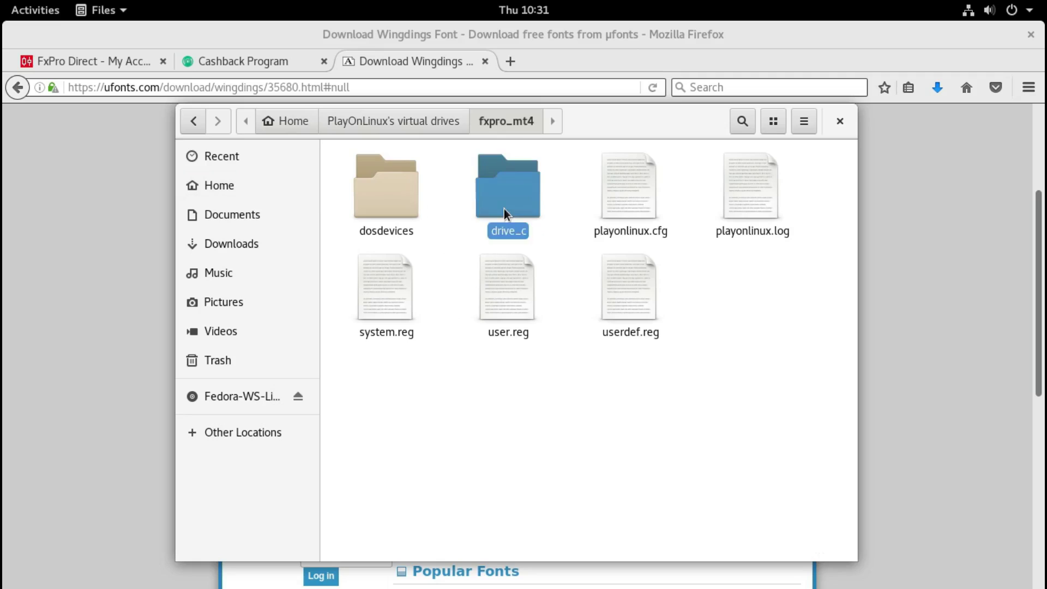
pyautogui.doubleClick(504, 208)
pyautogui.doubleClick(655, 204)
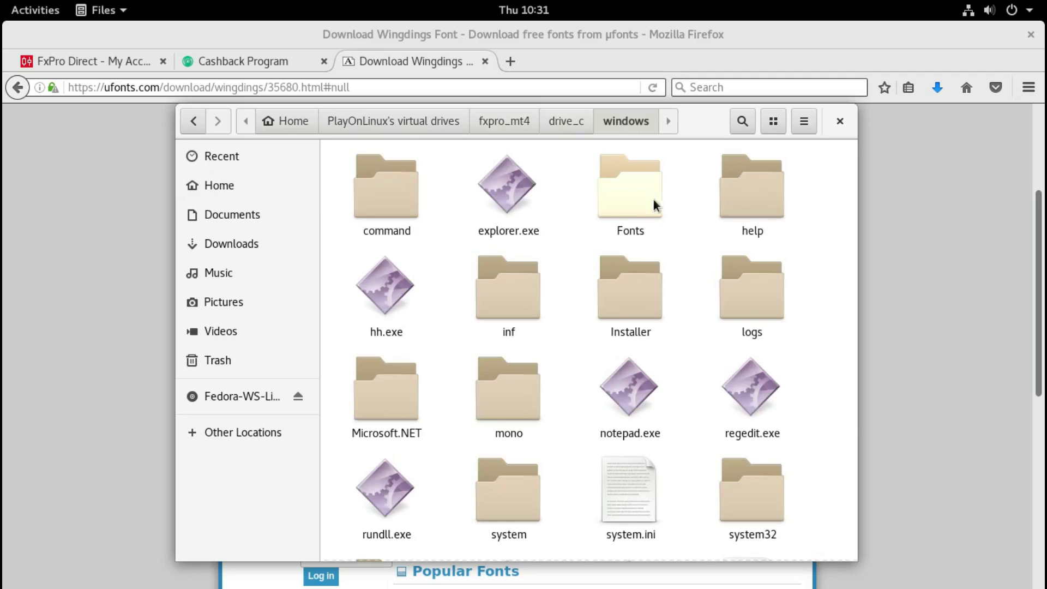
pyautogui.click(650, 204)
pyautogui.doubleClick(649, 205)
# Step: Permanently delete the empty WINGDING.TTF and paste wingdings.ttf into Fonts
pyautogui.moveTo(567, 310); pyautogui.dragTo(379, 178)
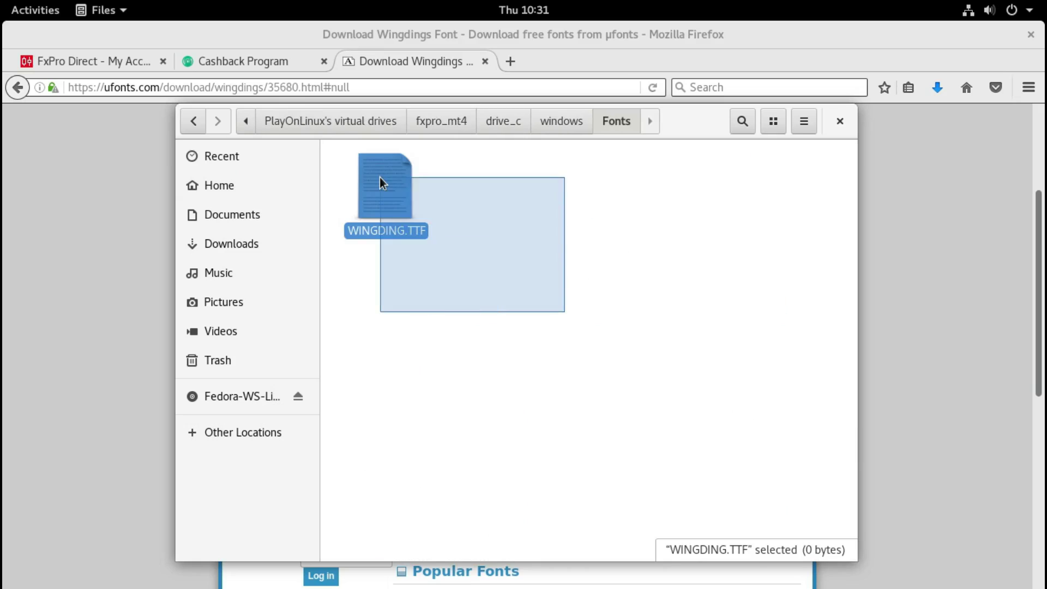
pyautogui.hotkey('shift', 'Delete')
pyautogui.click(599, 379)
pyautogui.rightClick(500, 291)
pyautogui.click(583, 325)
pyautogui.click(554, 315)
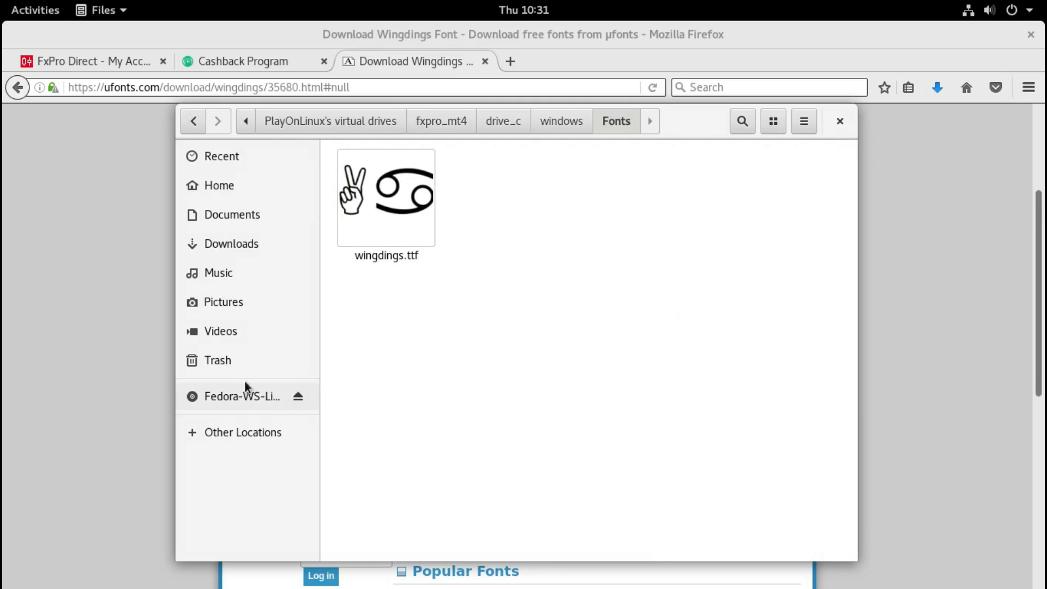
# Step: Relaunch FxPro MetaTrader 4 by searching 'meta' in the Activities overview
pyautogui.click(31, 12)
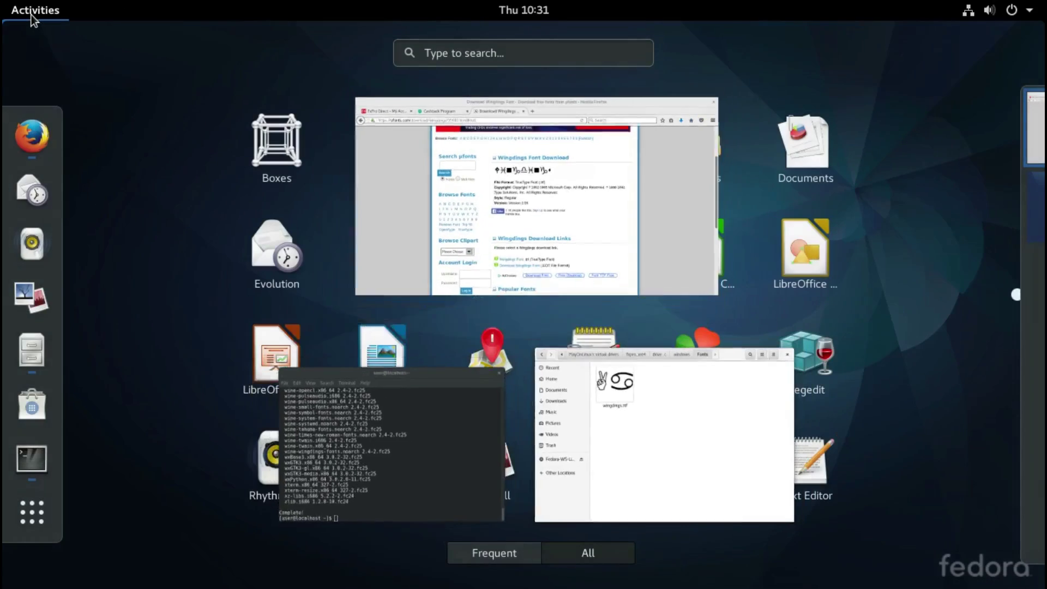
pyautogui.write('meta')
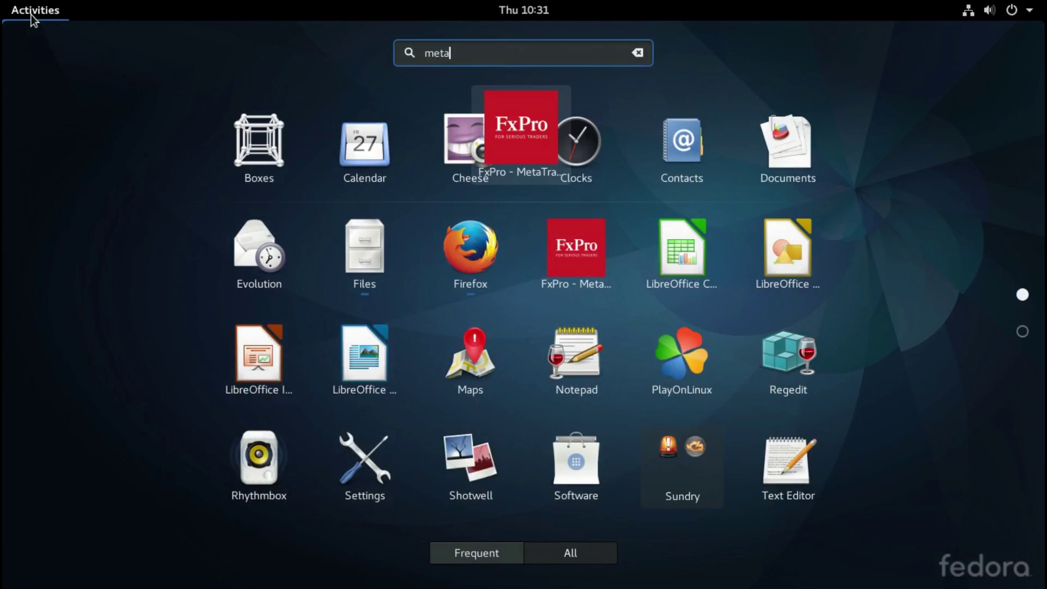
pyautogui.click(516, 120)
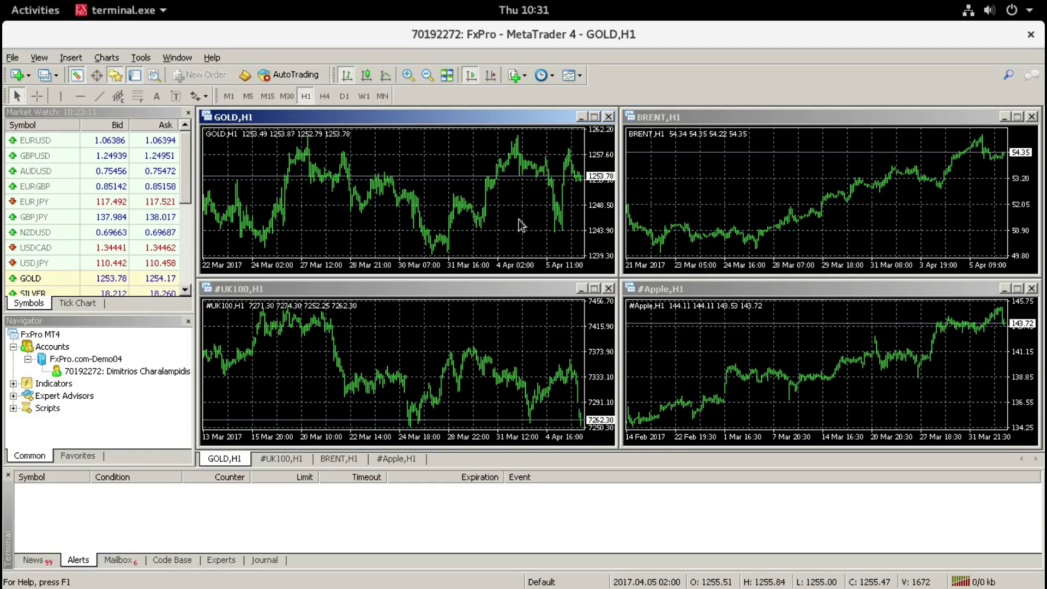
# Step: Place an Arrow Up marker on the GOLD chart and nudge it slightly right
pyautogui.click(206, 96)
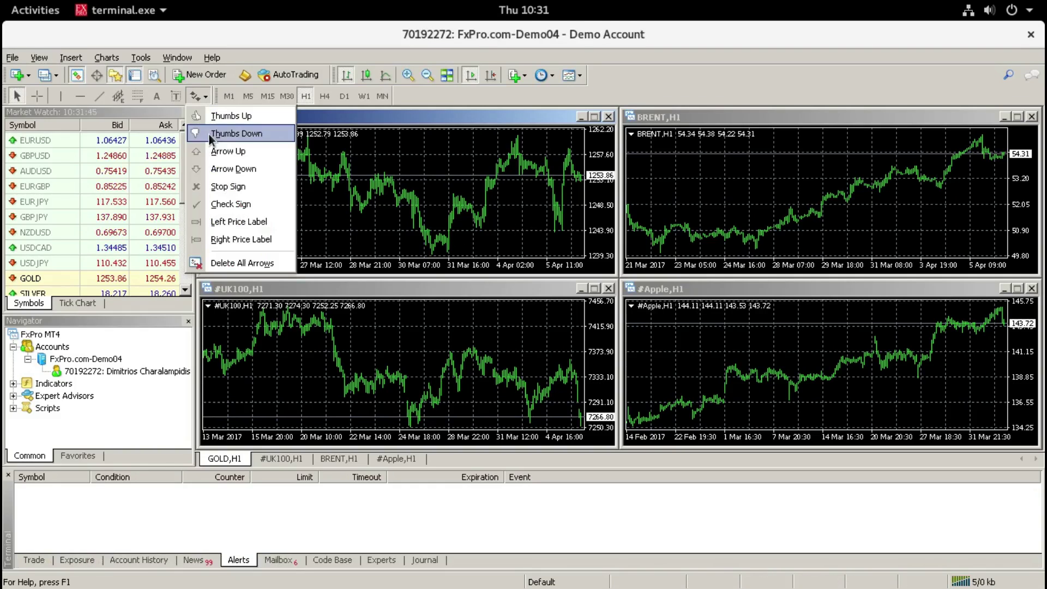
pyautogui.click(235, 152)
pyautogui.click(425, 165)
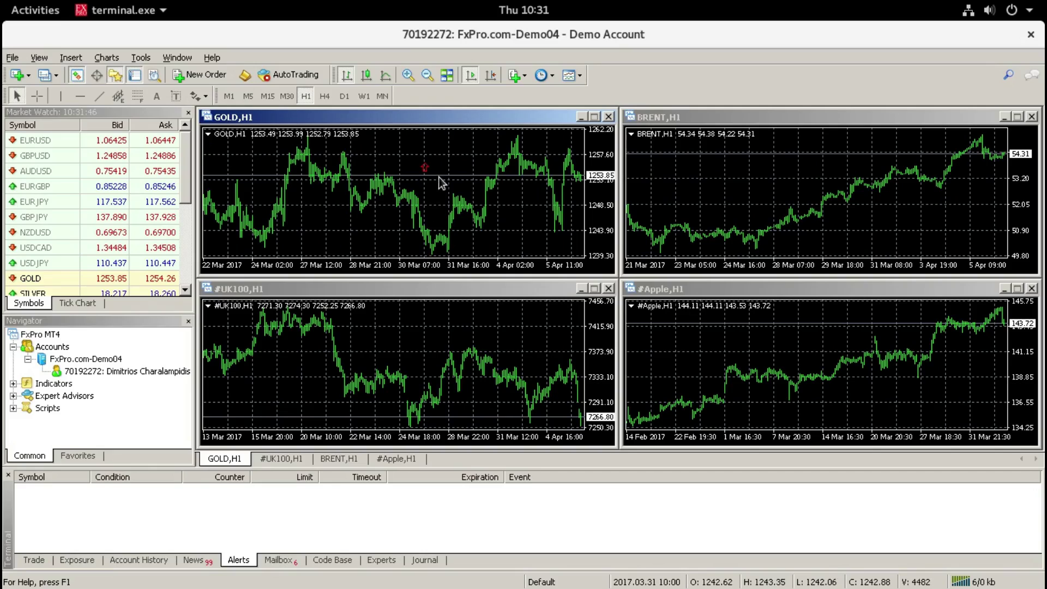
pyautogui.moveTo(426, 166); pyautogui.dragTo(438, 166)
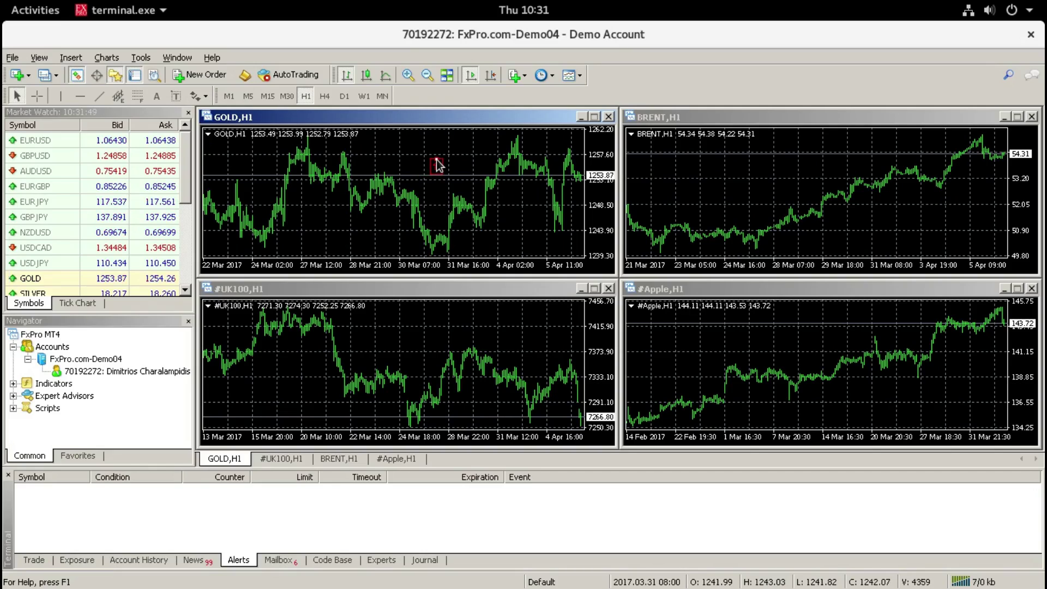